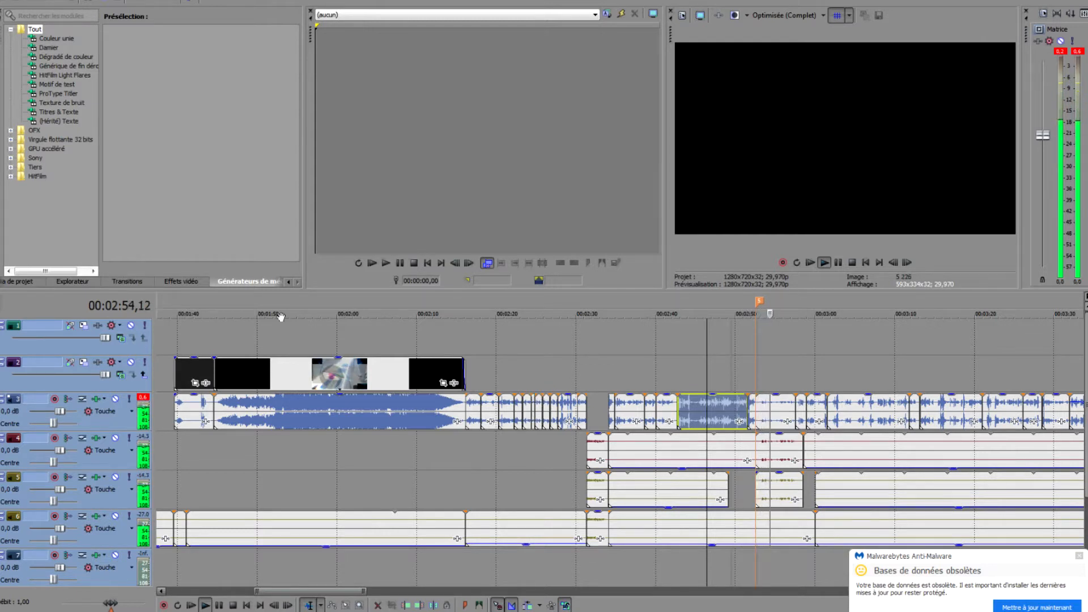
Look through the video effects, the file explorer with its Ordinateur folders, and the transitions collection
left_click(112, 281)
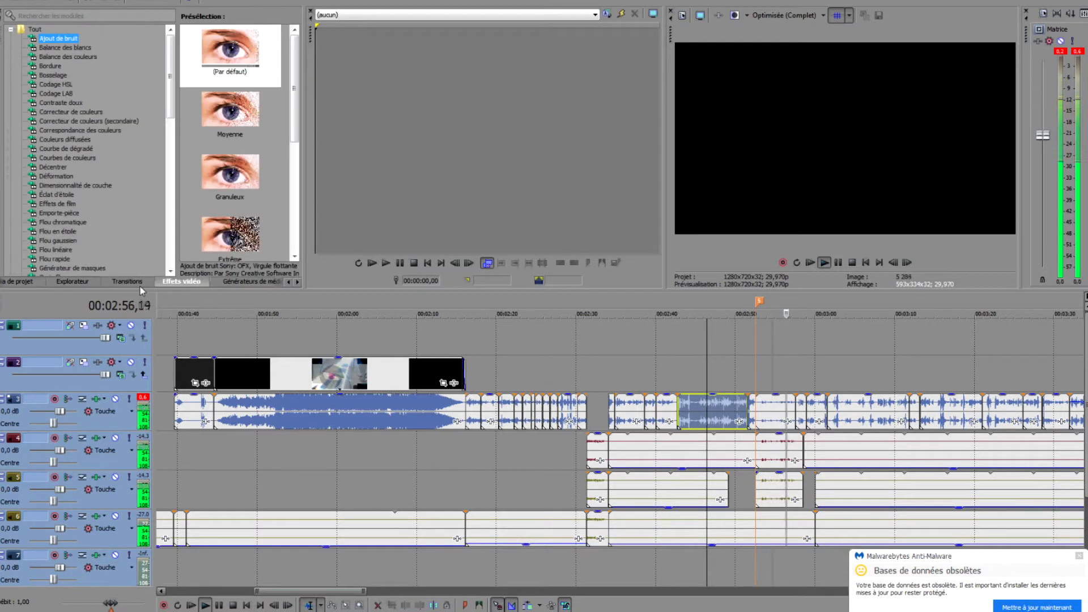
left_click(76, 282)
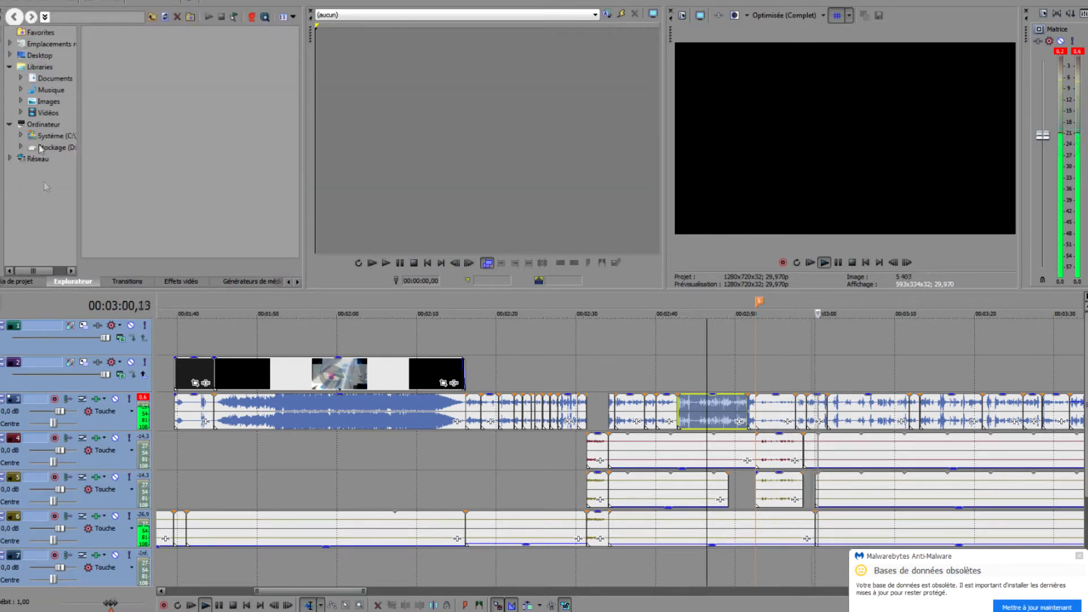
left_click(10, 125)
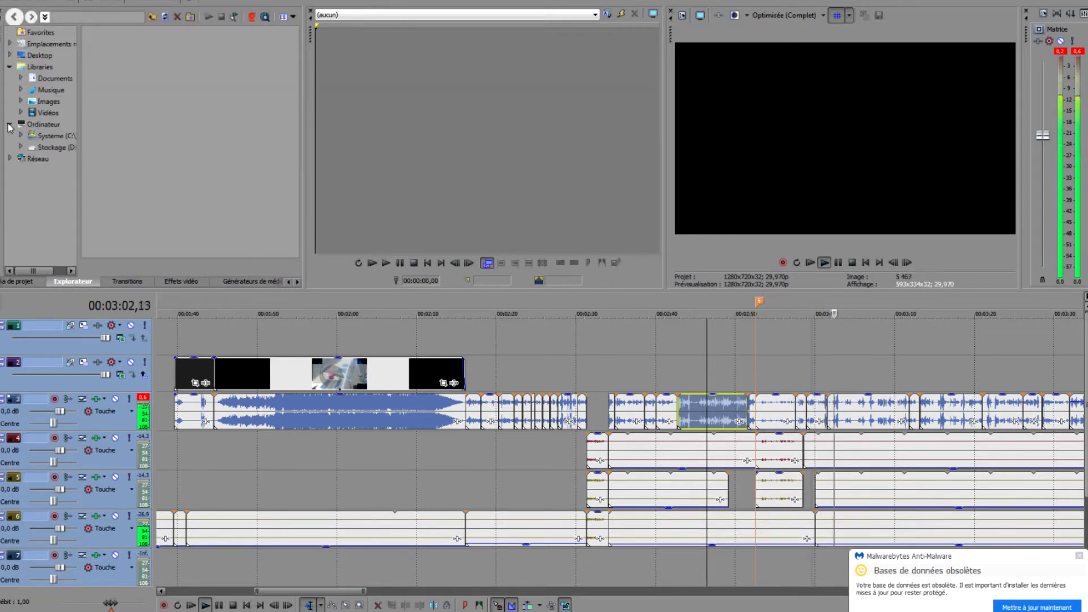
left_click(128, 282)
Examine the media generators, including the presets for Générique de fin déroulant and (Hérité) Texte
left_click(233, 282)
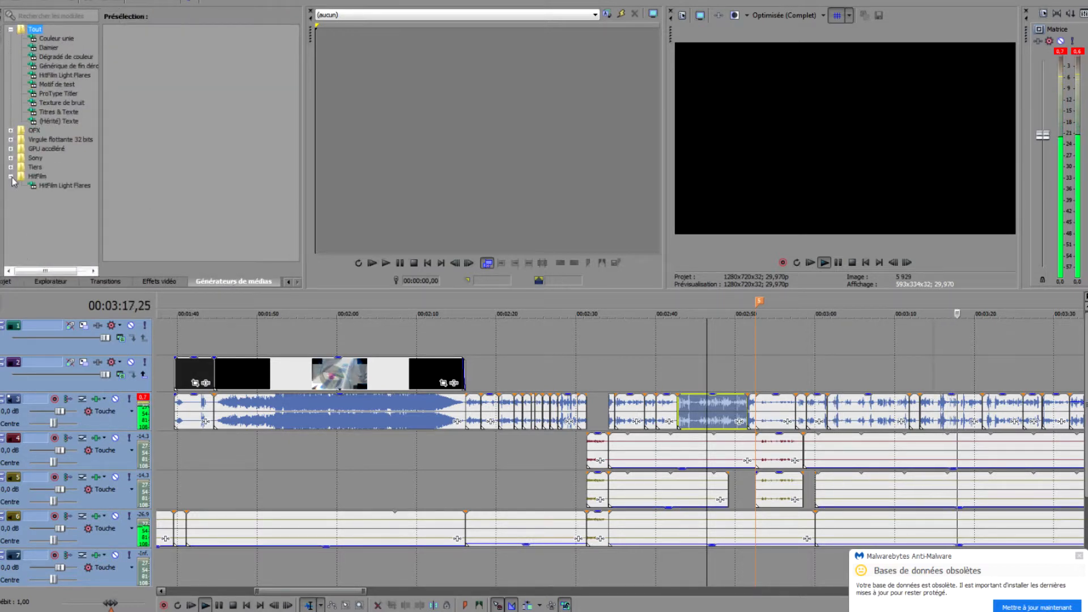
left_click(54, 84)
left_click(63, 65)
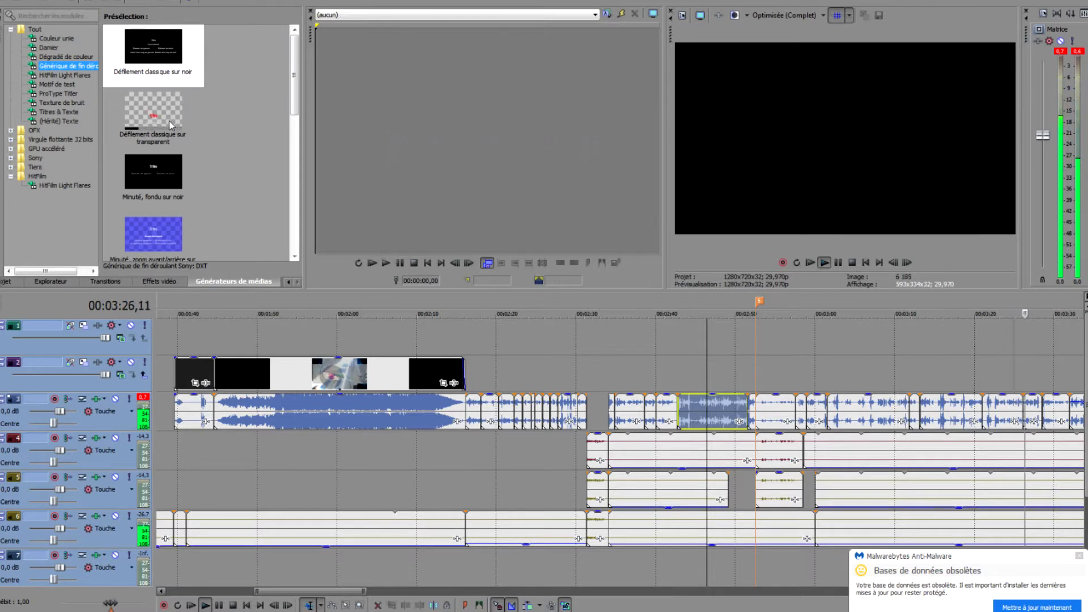
left_click(59, 120)
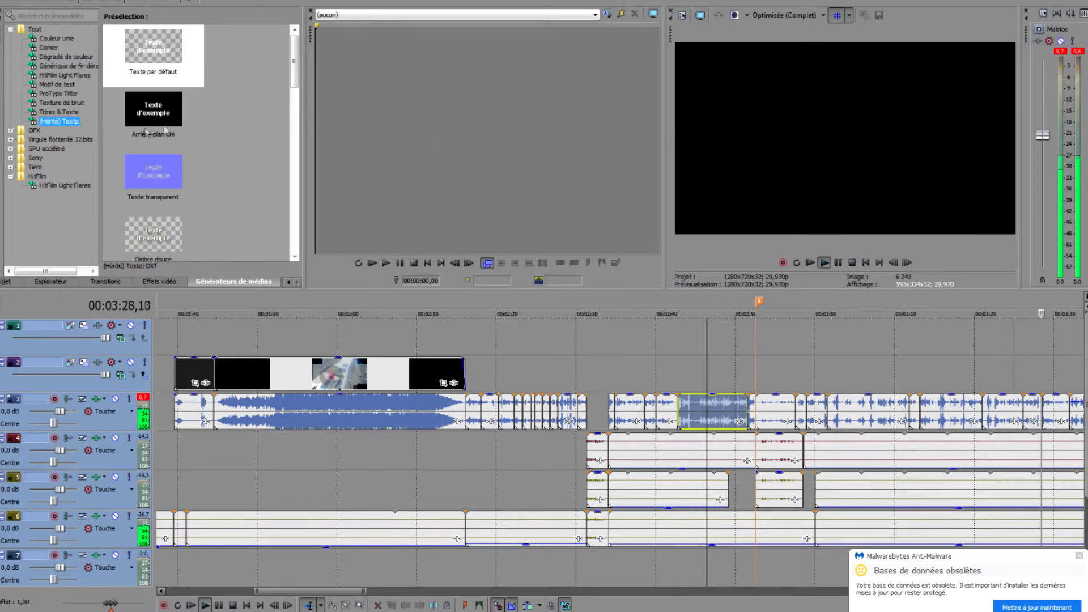
left_click(158, 184)
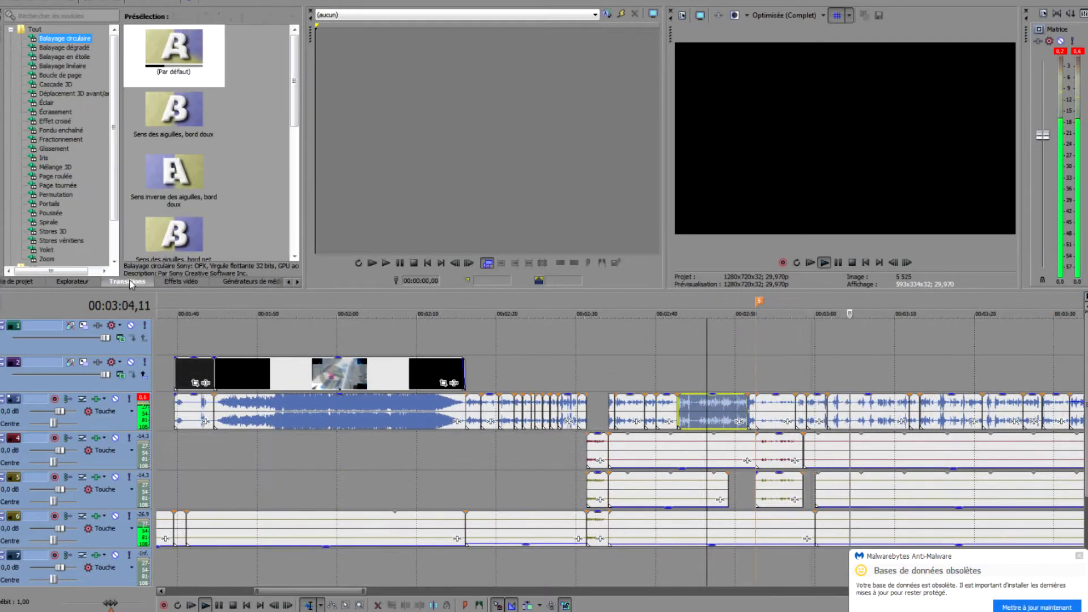
Browse the transition presets, including Fractionnement, Permutation, Stores 3D, Balayage dégradé, Cascade 3D and Écrasement
left_click(68, 140)
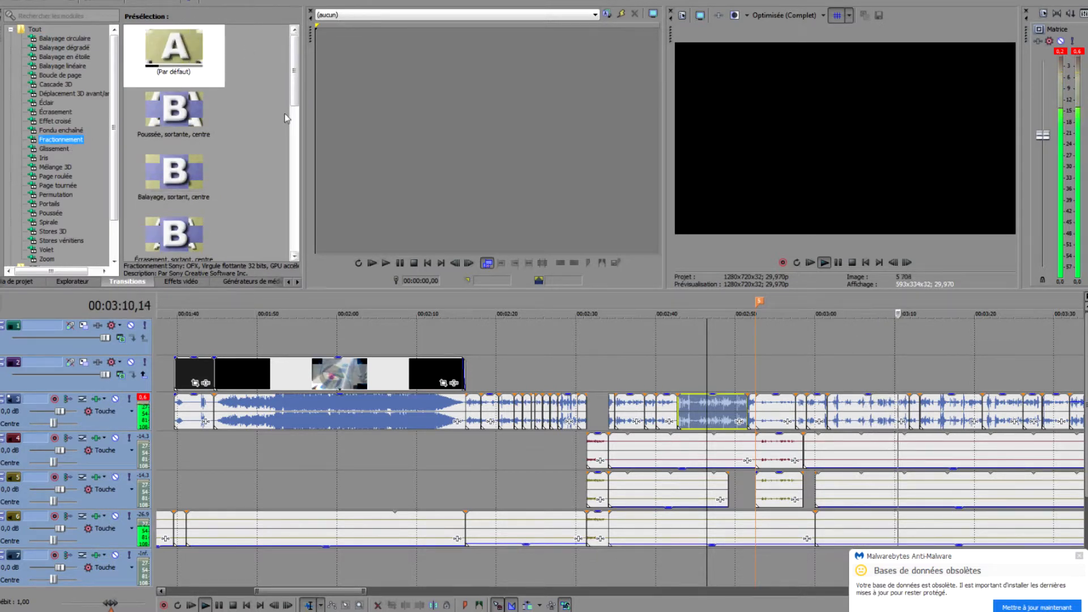
left_click(59, 195)
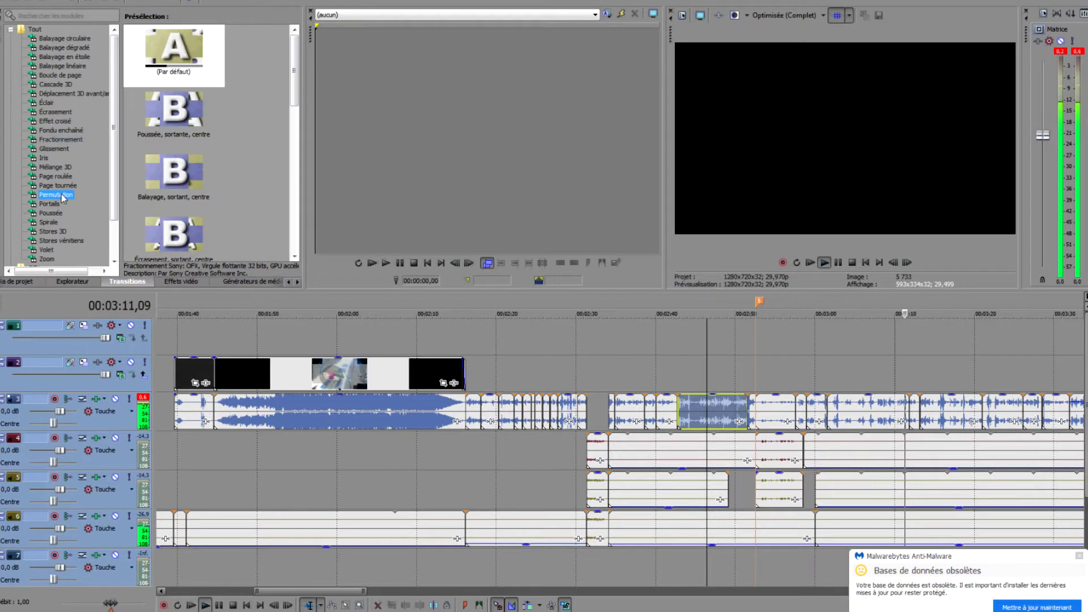
left_click(57, 232)
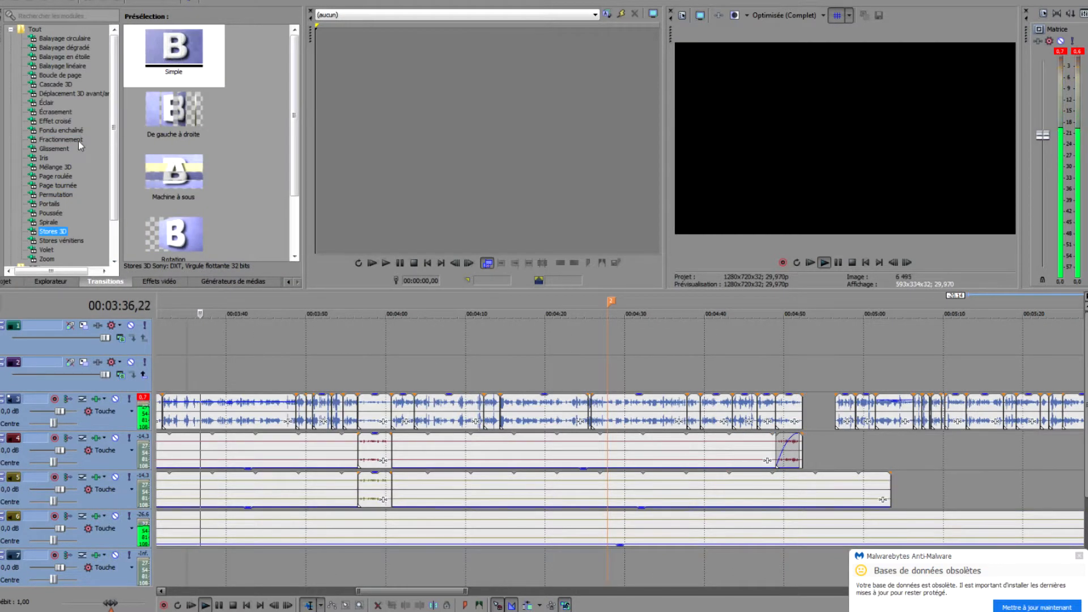
scroll(117, 134, "down", 1)
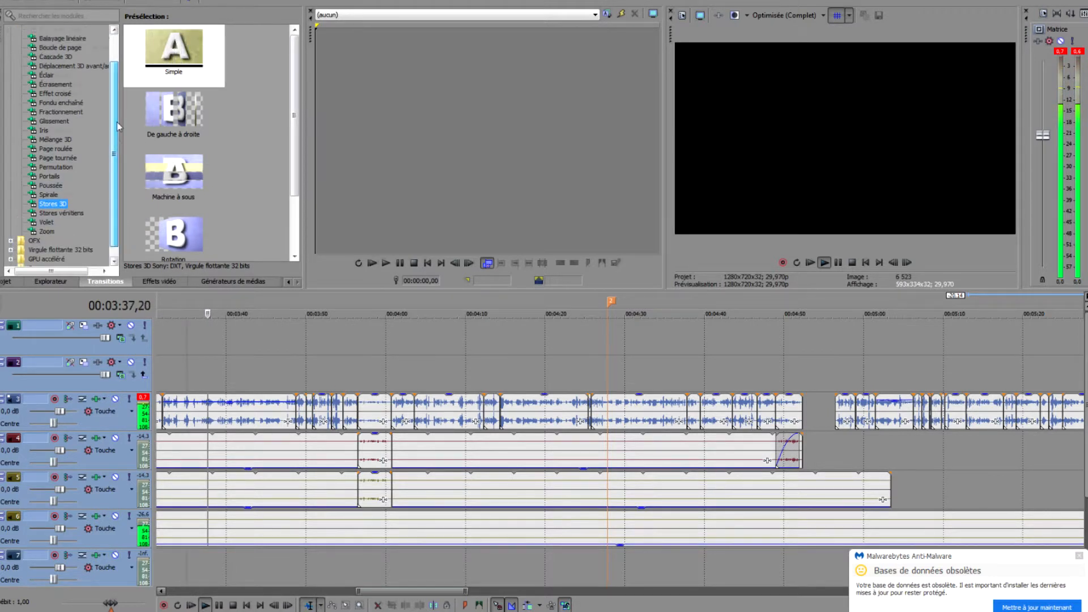
scroll(118, 126, "up", 1)
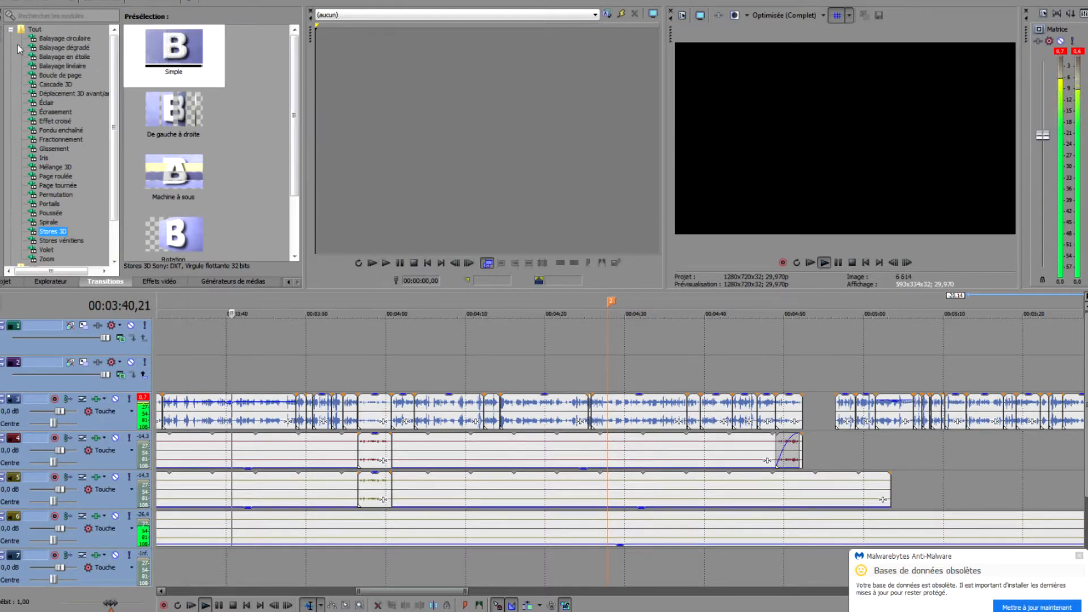
left_click(59, 48)
left_click(56, 85)
left_click(55, 115)
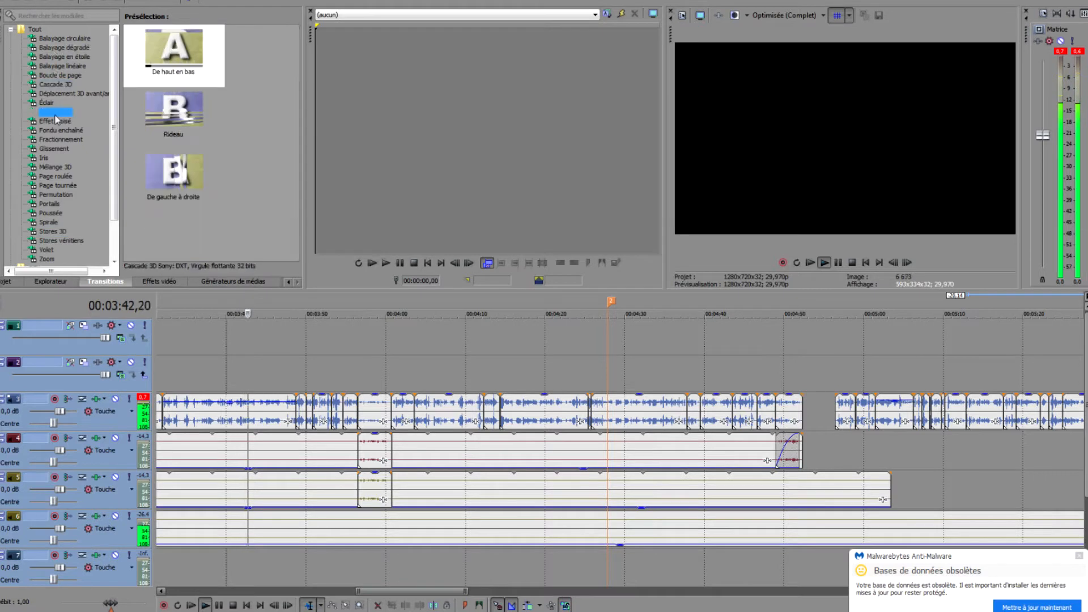
left_click(61, 140)
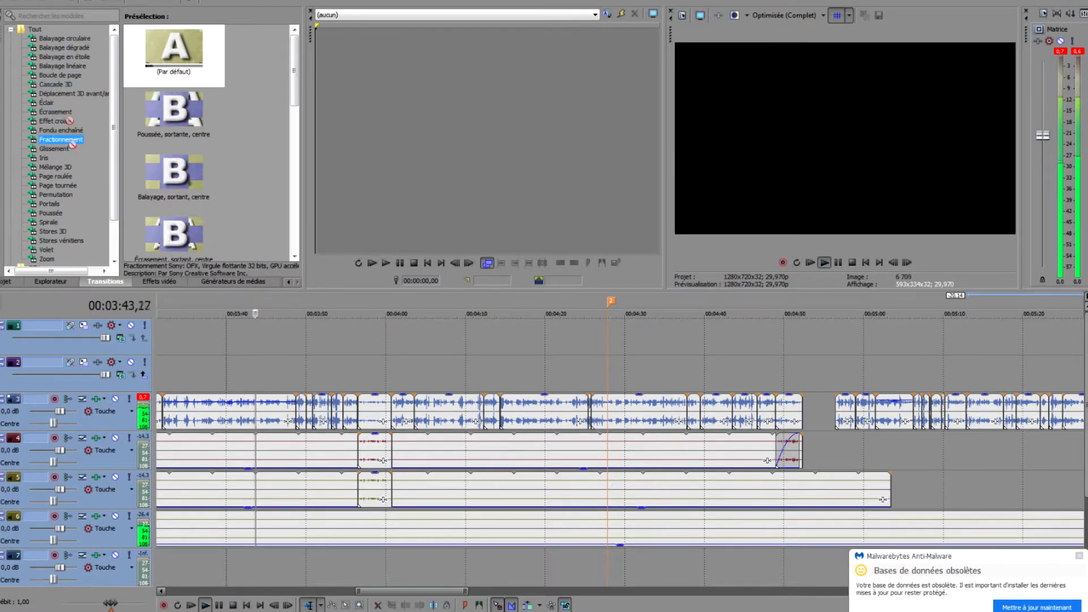
left_click(52, 177)
left_click(59, 94)
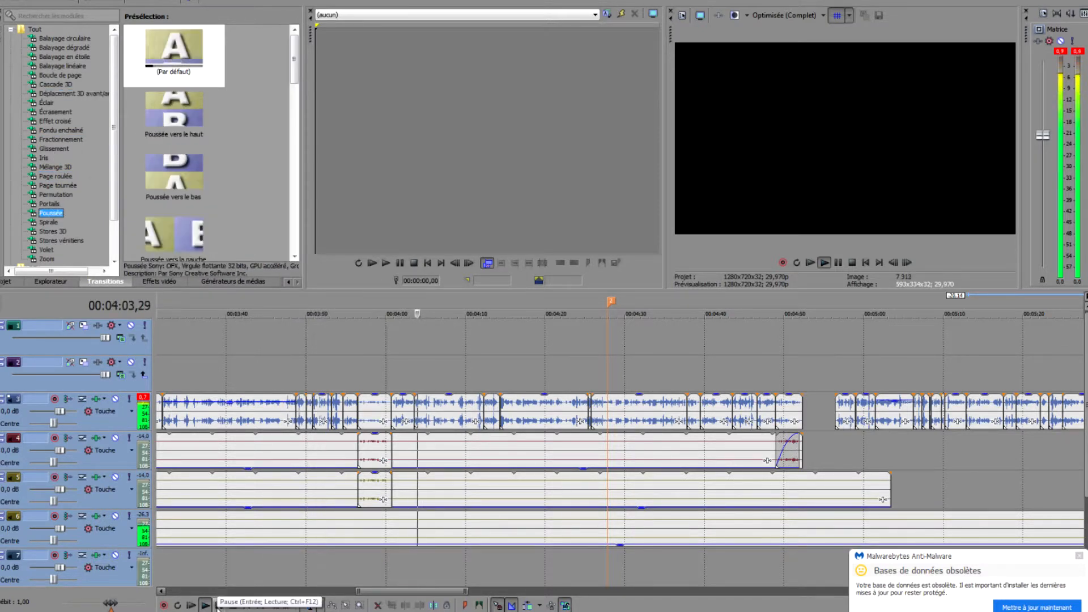
Examine the video effect presets for Flou gaussien, Flou en étoile, Effets de film, Flou rapide, Correcteur de couleurs and Courbe de dégradé
left_click(151, 284)
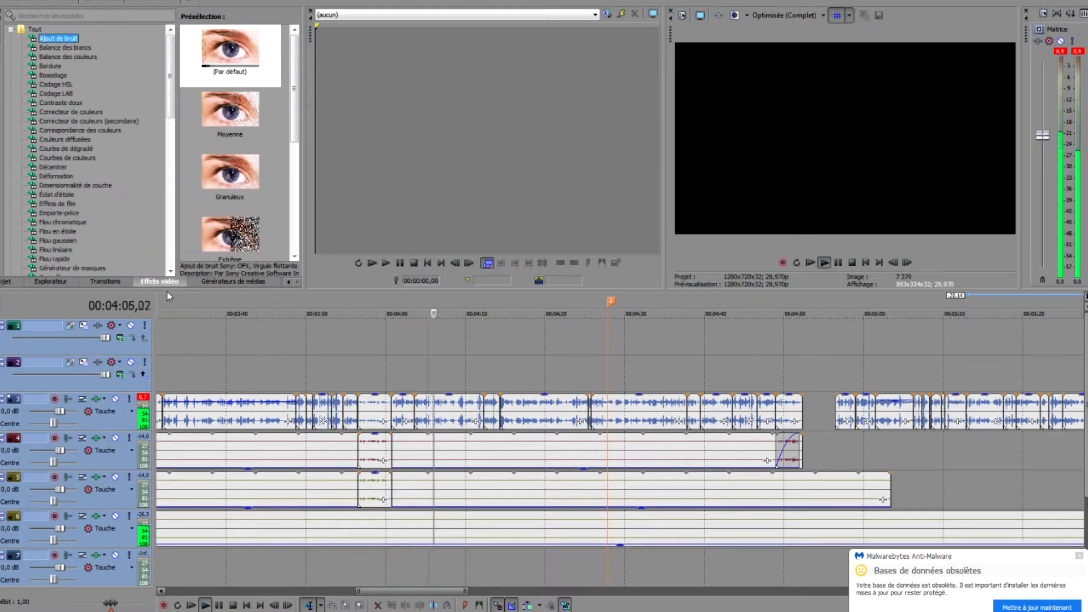
left_click(62, 240)
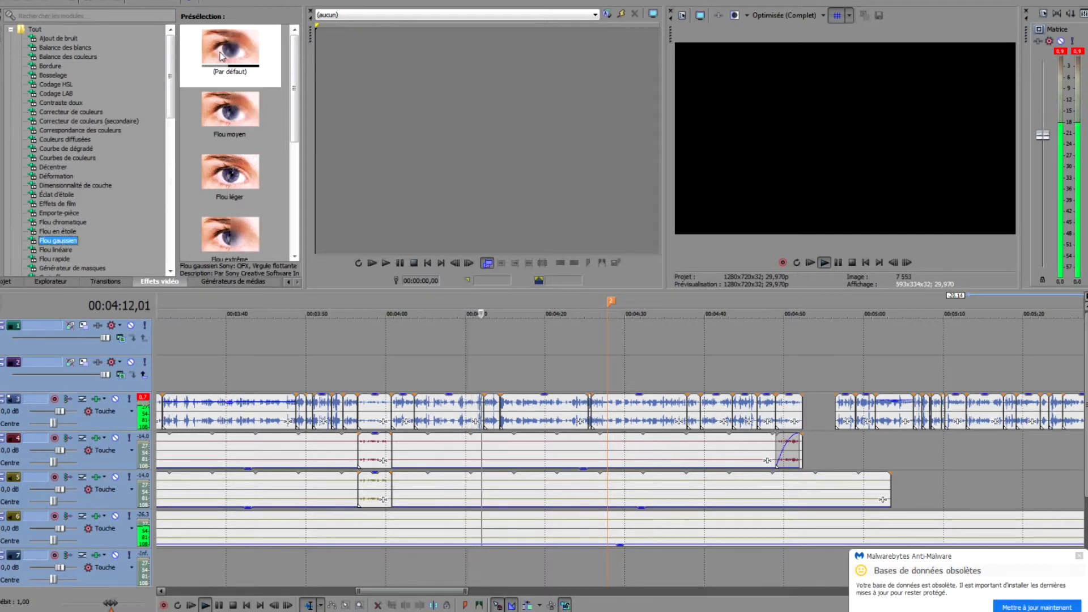
left_click(61, 231)
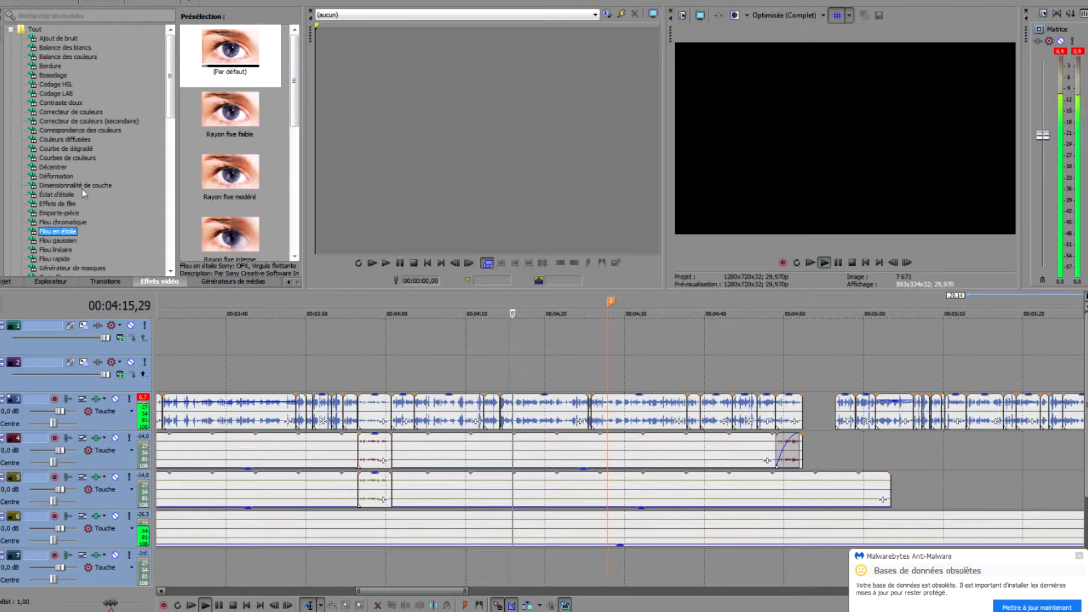
left_click(52, 204)
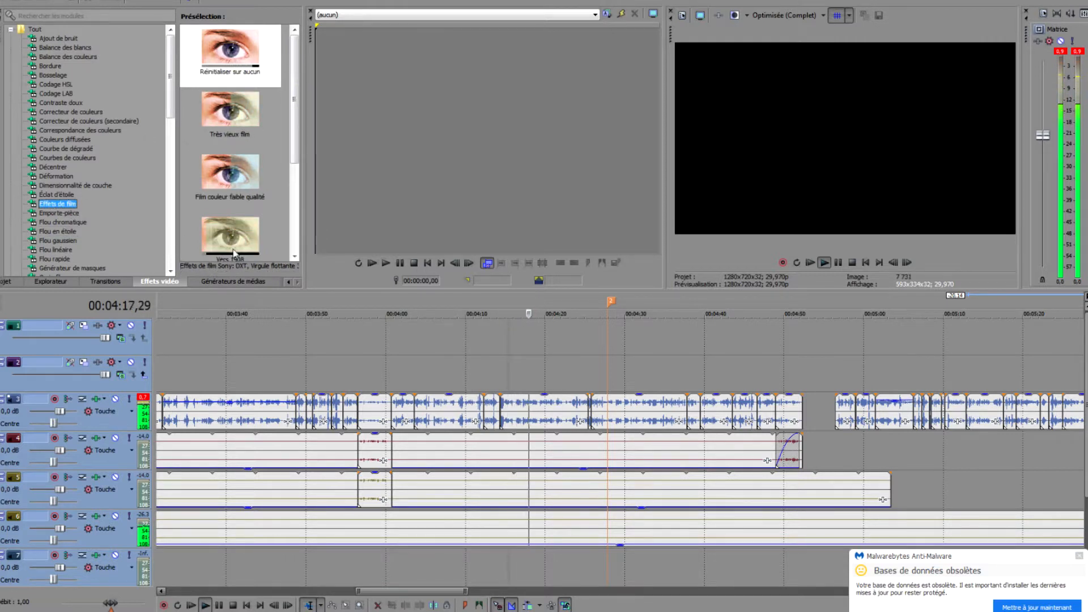
scroll(296, 110, "down", 1)
scroll(295, 110, "down", 4)
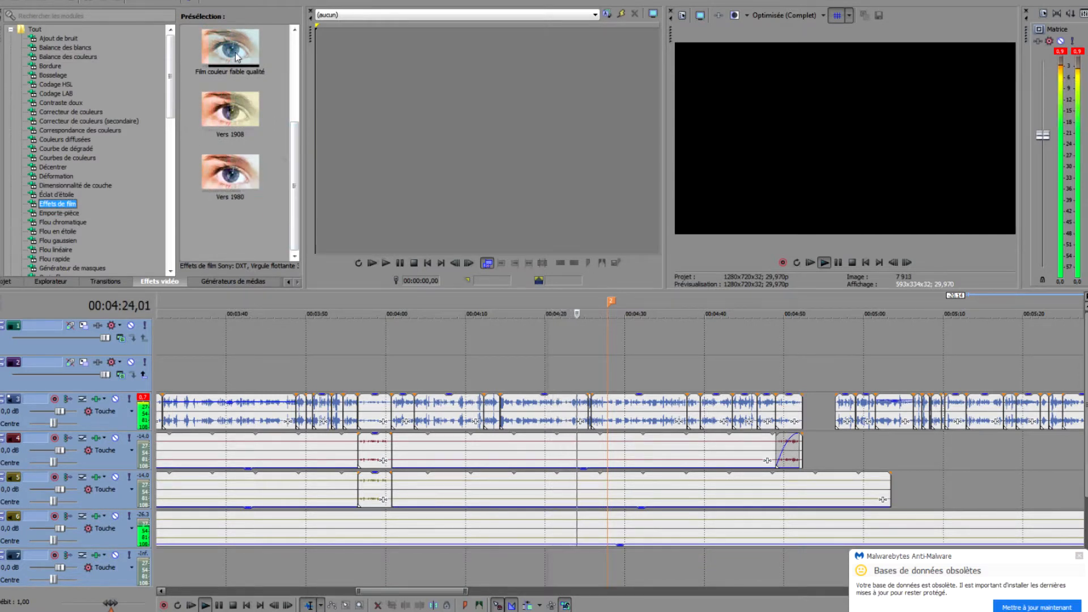
left_click(67, 259)
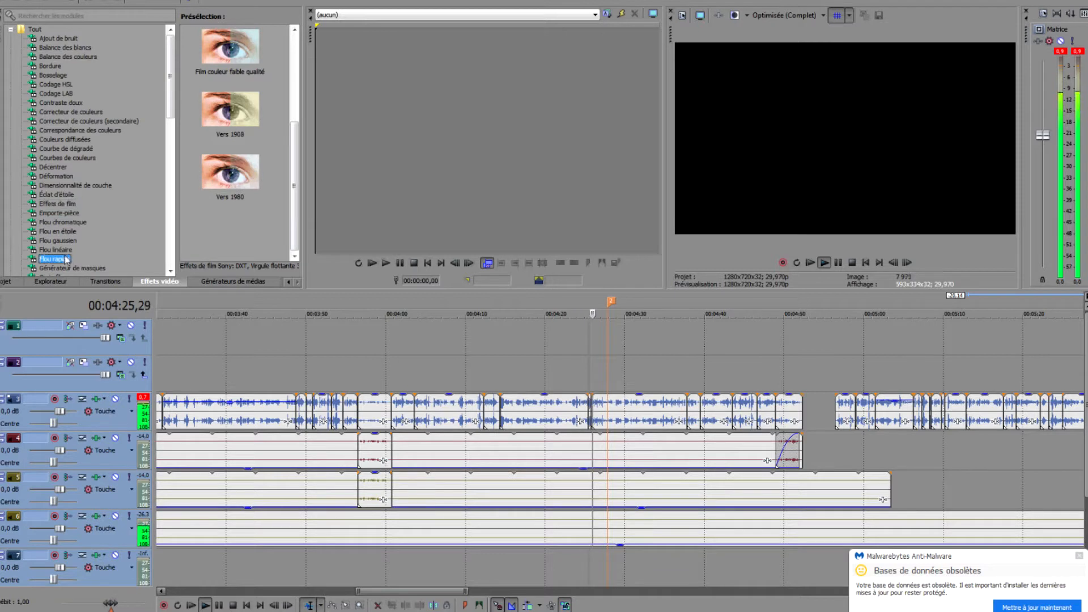
left_click(76, 112)
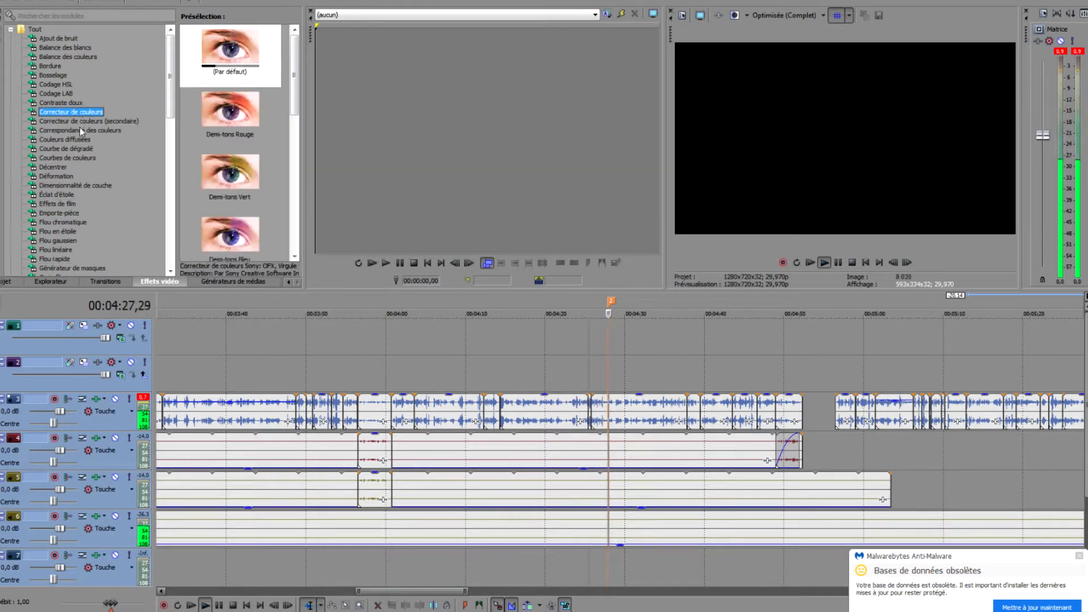
left_click(66, 149)
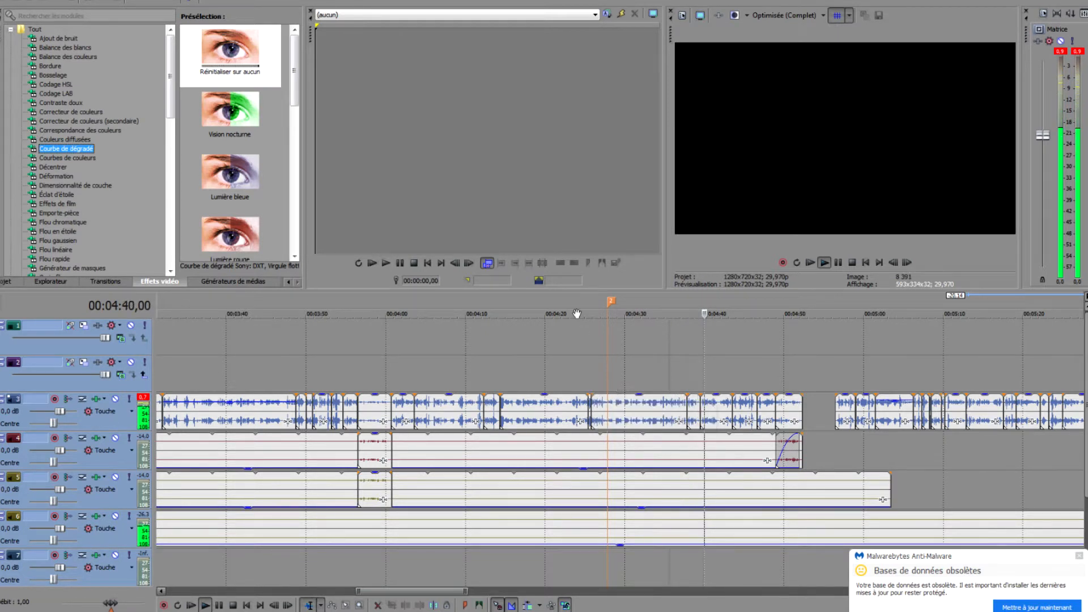
Look through the rest of the video effects list and examine the Noyau de convolution presets
scroll(124, 247, "down", 3)
scroll(124, 246, "down", 6)
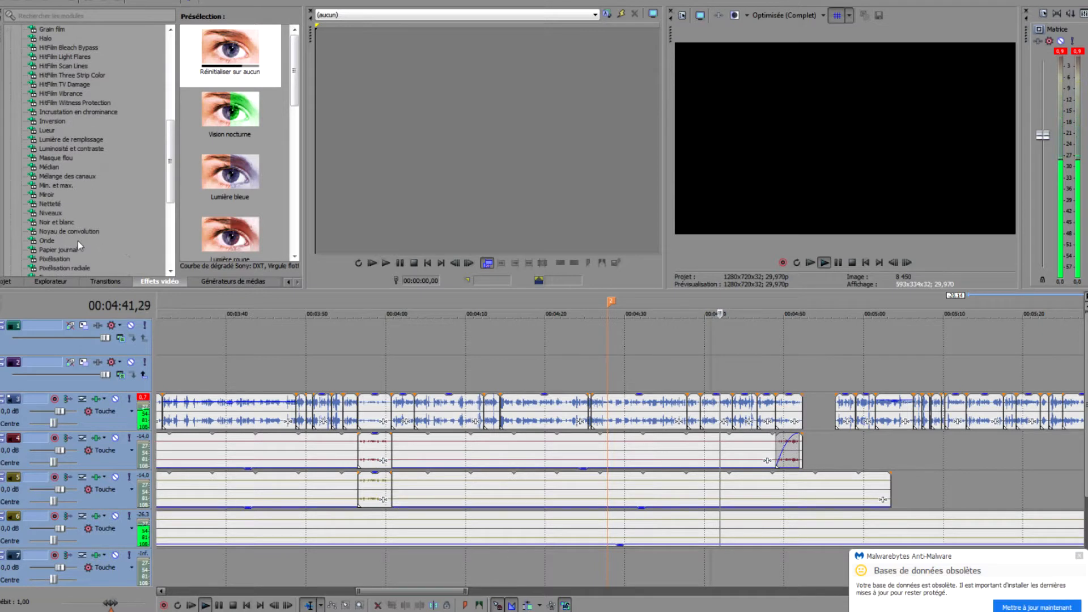
left_click(66, 233)
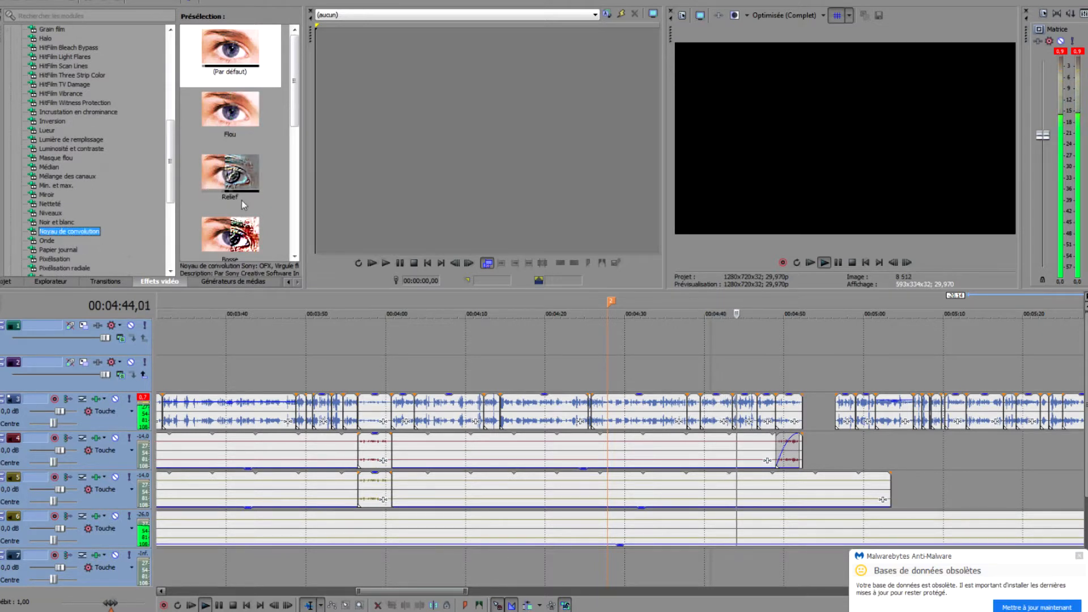
scroll(79, 243, "down", 6)
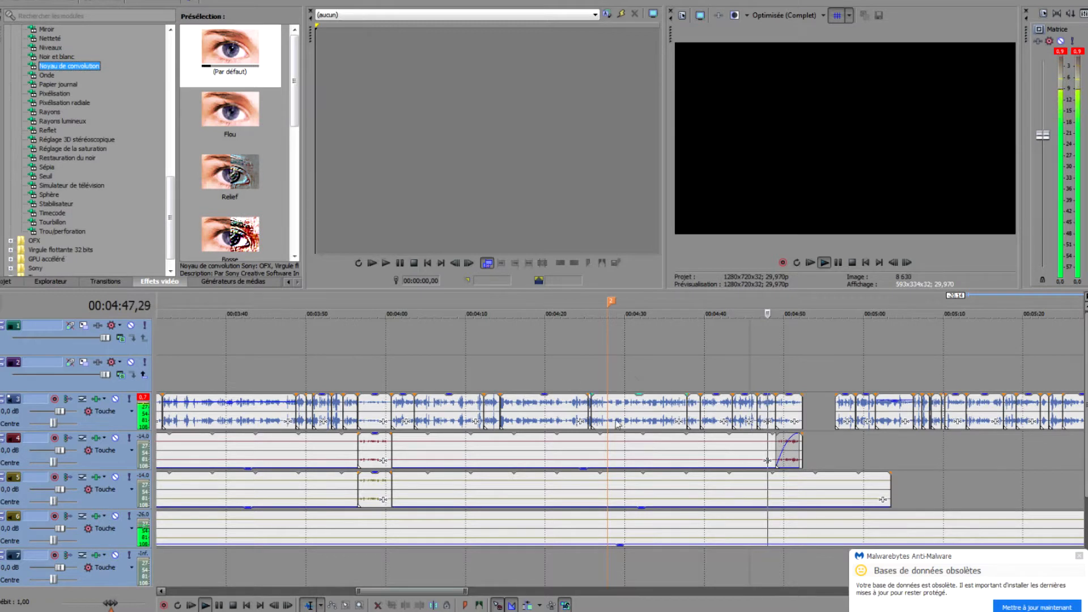
scroll(107, 208, "up", 13)
scroll(115, 218, "down", 14)
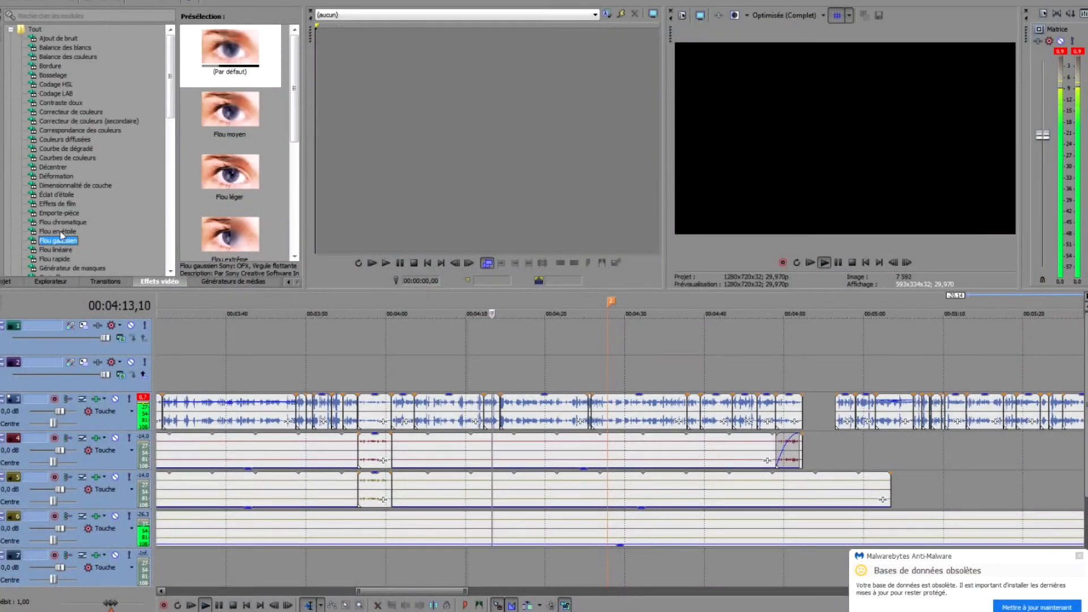
Review the presets of the Flou en étoile and Effets de film video effects again
left_click(59, 231)
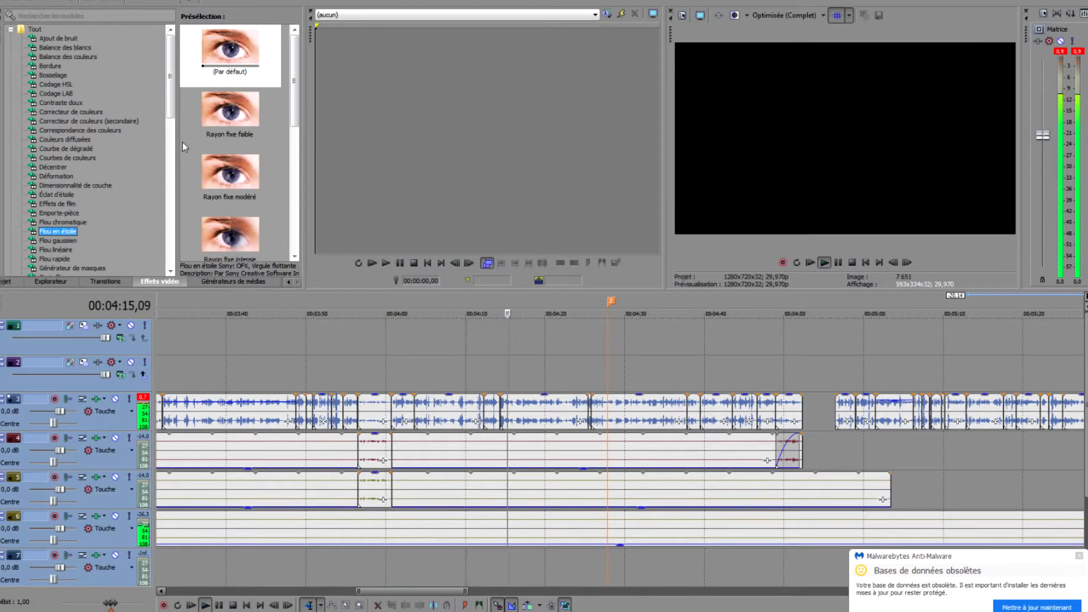
left_click(51, 204)
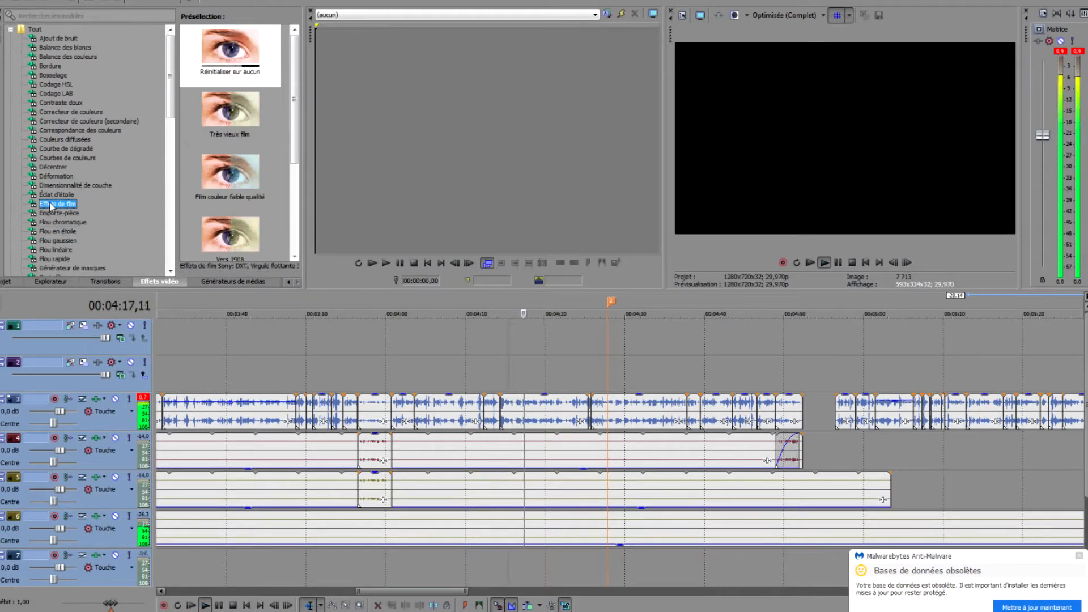
scroll(266, 170, "down", 3)
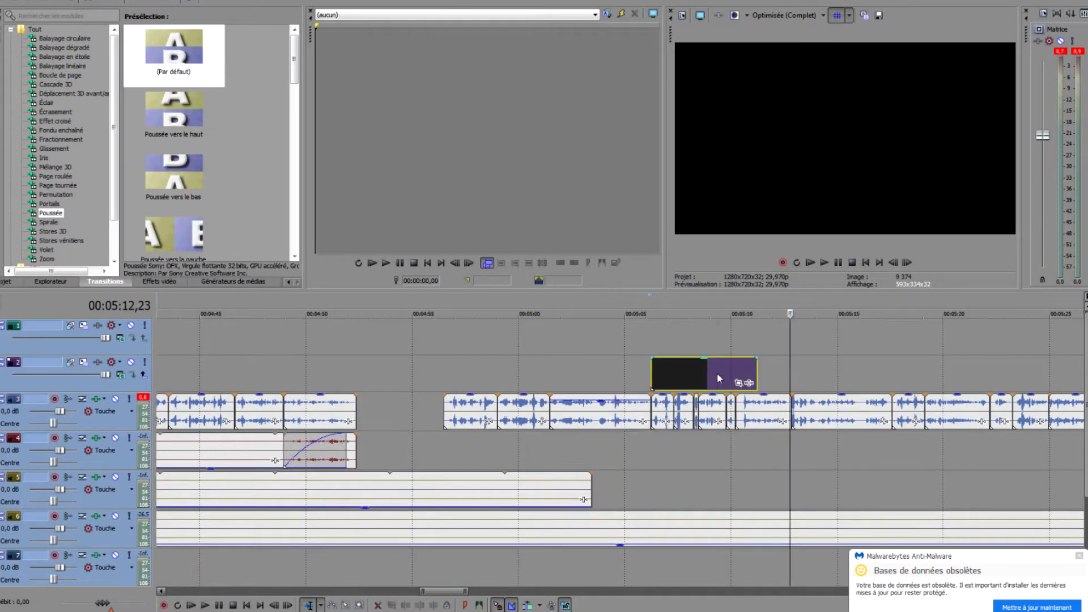
Open the Panoramique/Recadrage settings of the intro clip on track 2, play the timeline and slightly adjust the crop frame's lower-left corner
left_click(718, 376)
left_click(739, 384)
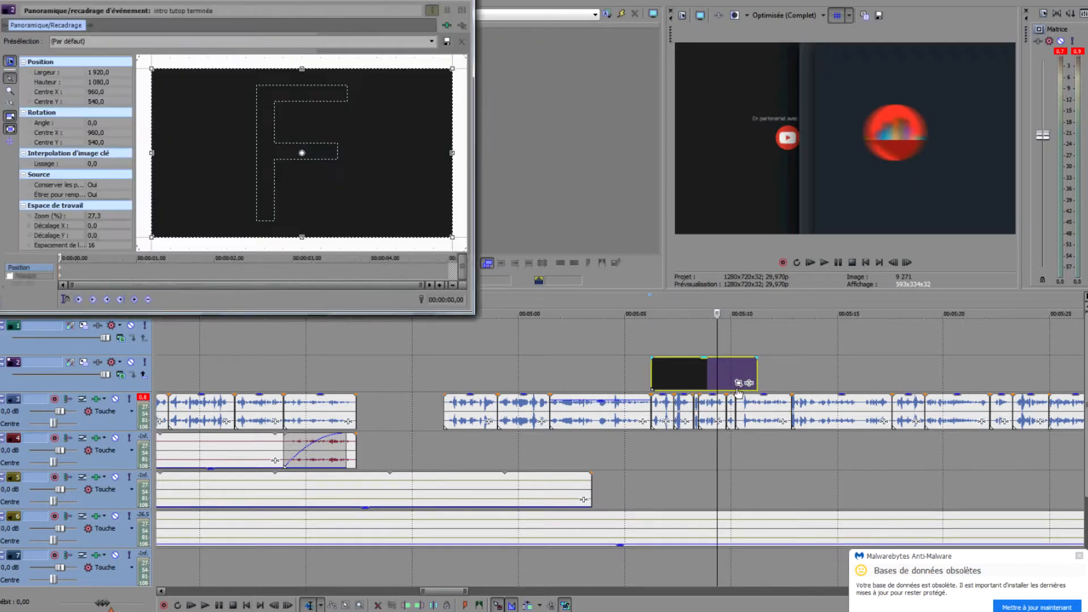
left_click(205, 605)
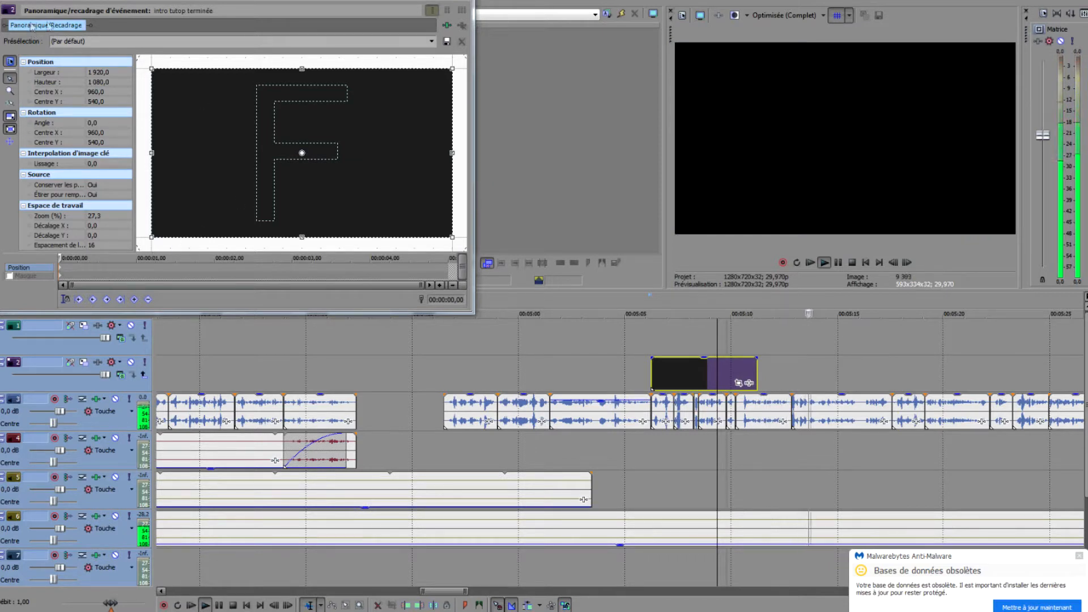
mouse_move(149, 238)
left_mouse_down()
mouse_move(169, 224)
mouse_move(155, 232)
left_mouse_up()
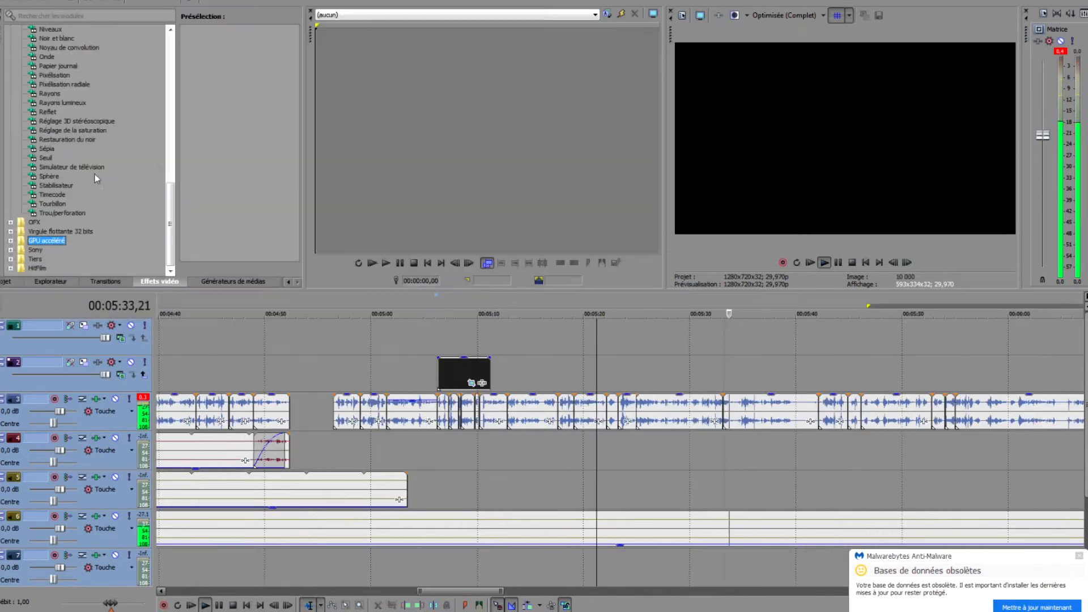
View the Simulateur de télévision presets, and shift the intro clip's Panoramique/Recadrage frame to a centre of about X 241, Y 577
left_click(91, 167)
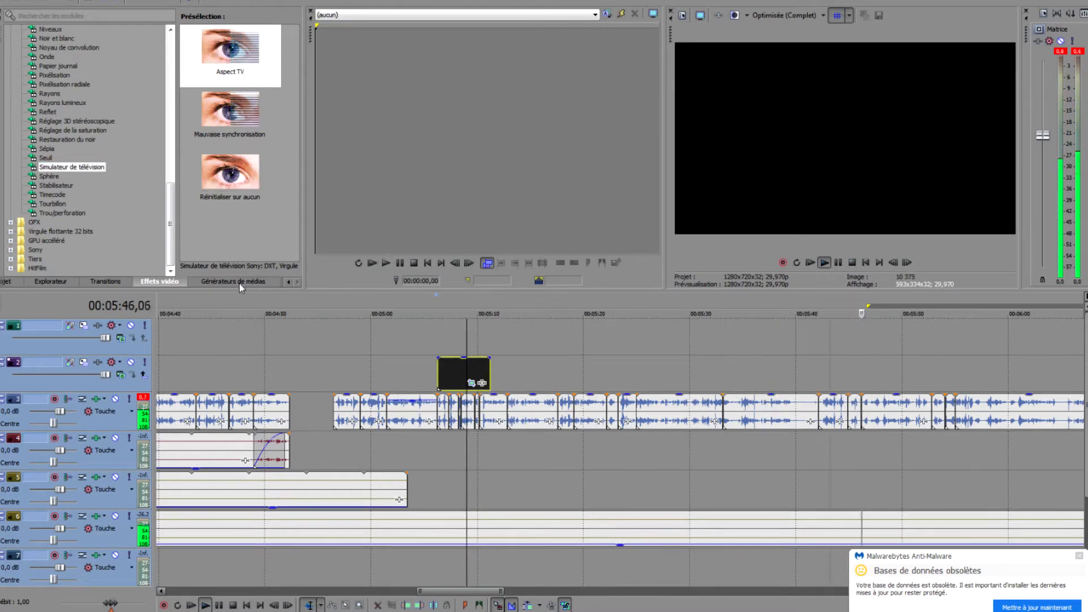
left_click(473, 385)
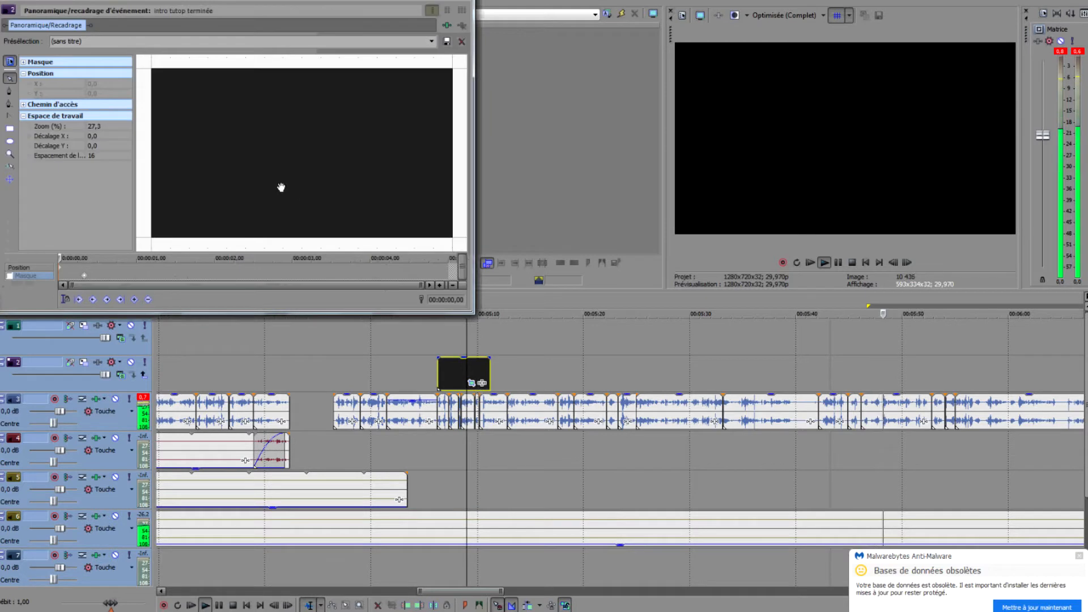
left_click(63, 267)
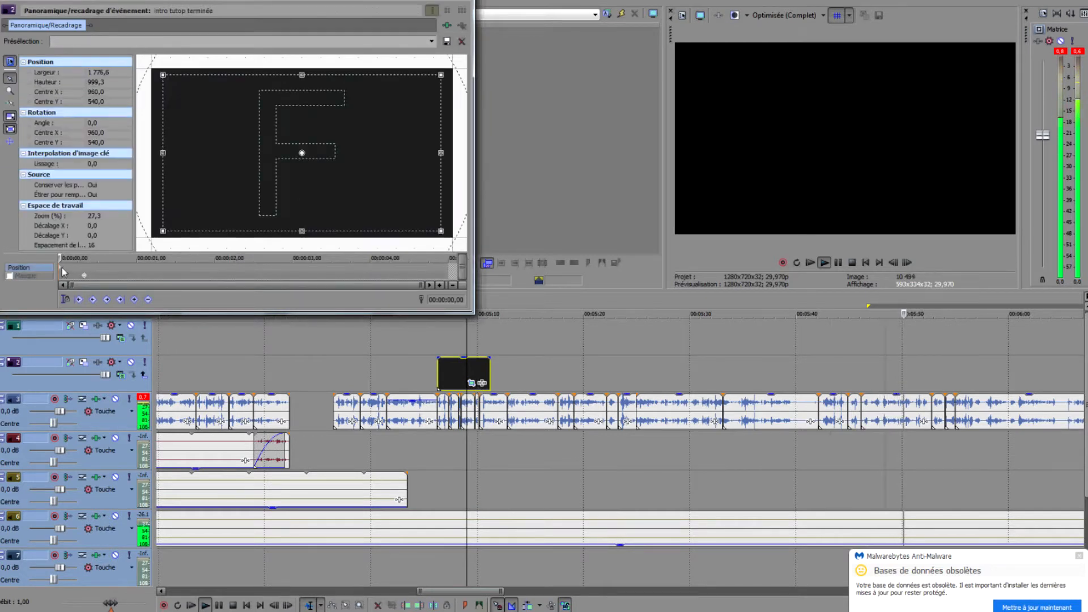
left_click_drag(295, 171, 324, 91)
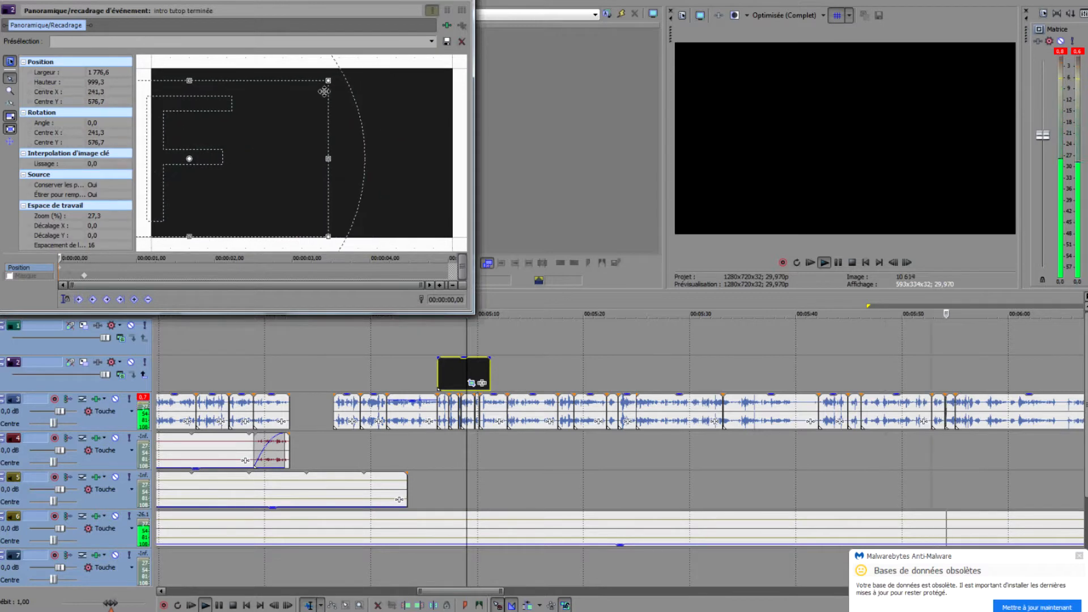
left_click(473, 2)
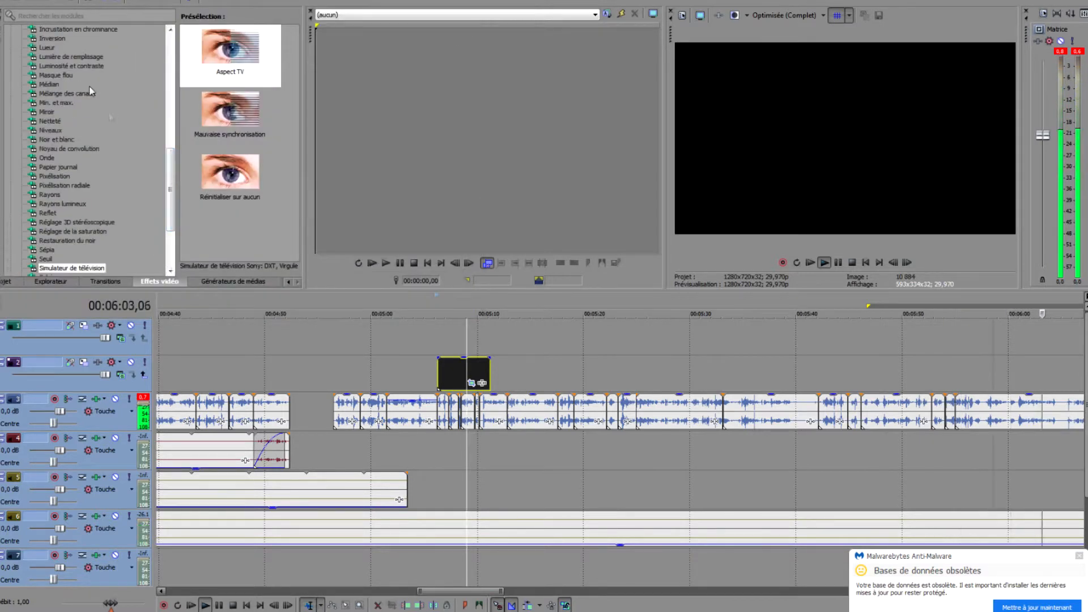
Examine the Lueur effect presets and inspect the audio clip on track 3 starting at about 5:33
left_click(51, 50)
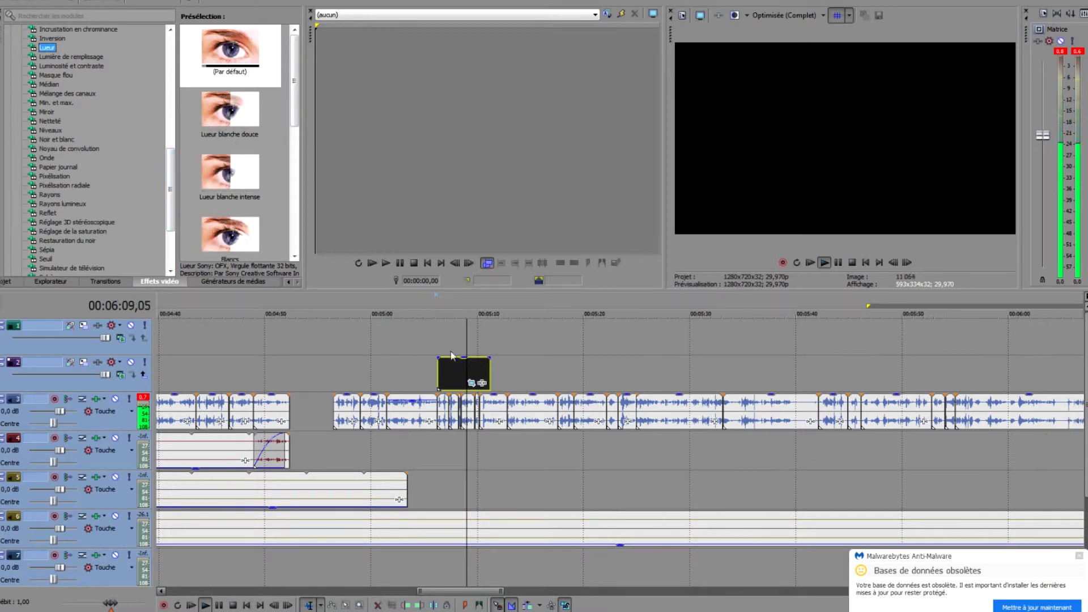
left_click(747, 408)
scroll(747, 408, "up", 3)
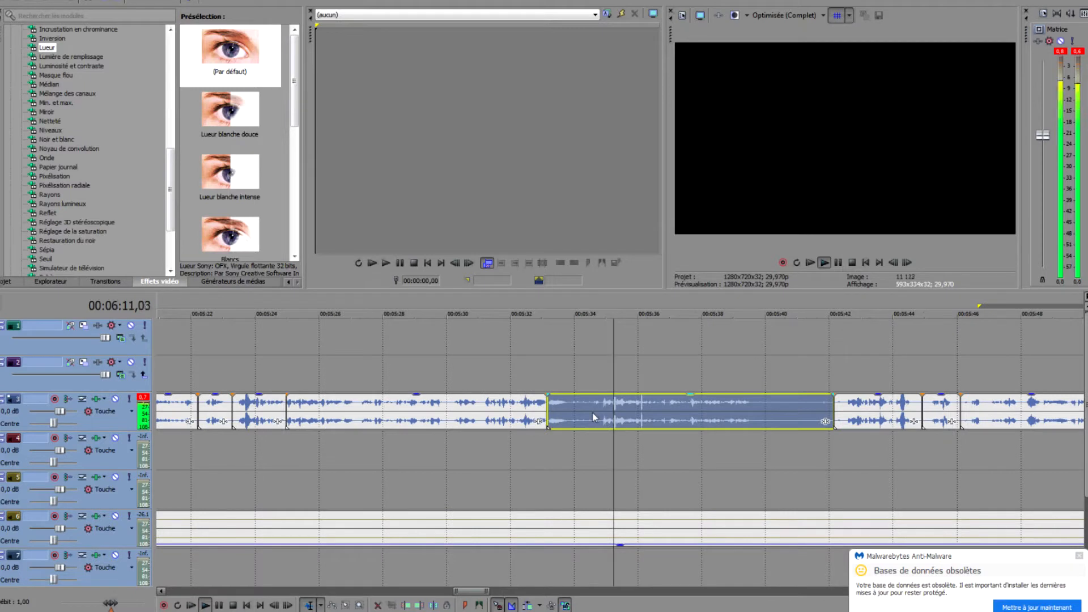
mouse_move(573, 419)
left_mouse_down()
mouse_move(523, 415)
mouse_move(588, 406)
left_mouse_up()
scroll(588, 406, "down", 3)
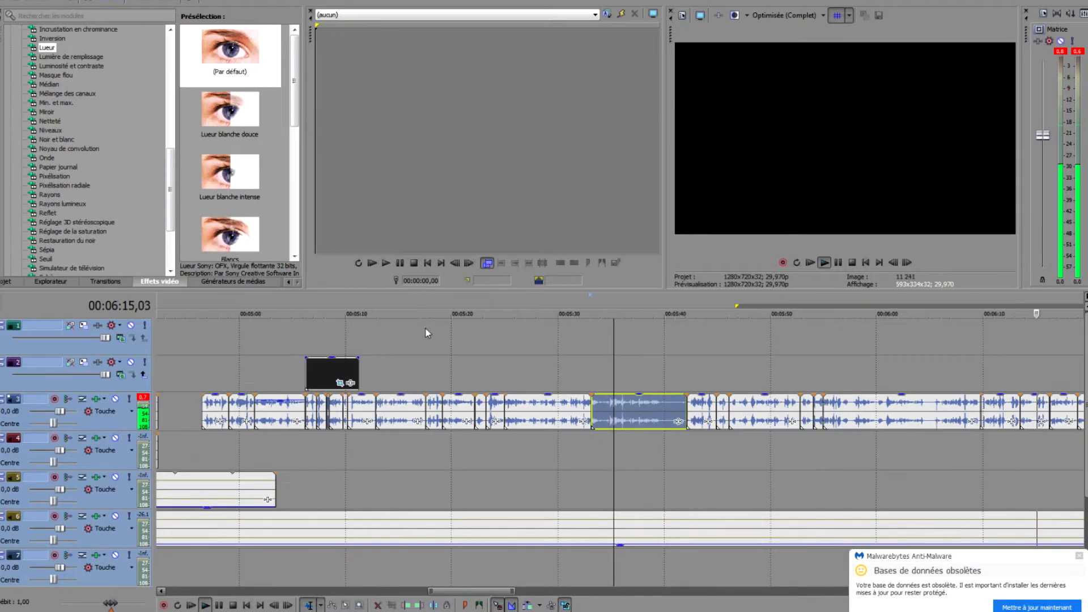
Enable the Masque option in the intro clip's Panoramique/Recadrage settings and draw a closed irregular mask around the picture's middle at 00:00:00,10
left_click(339, 383)
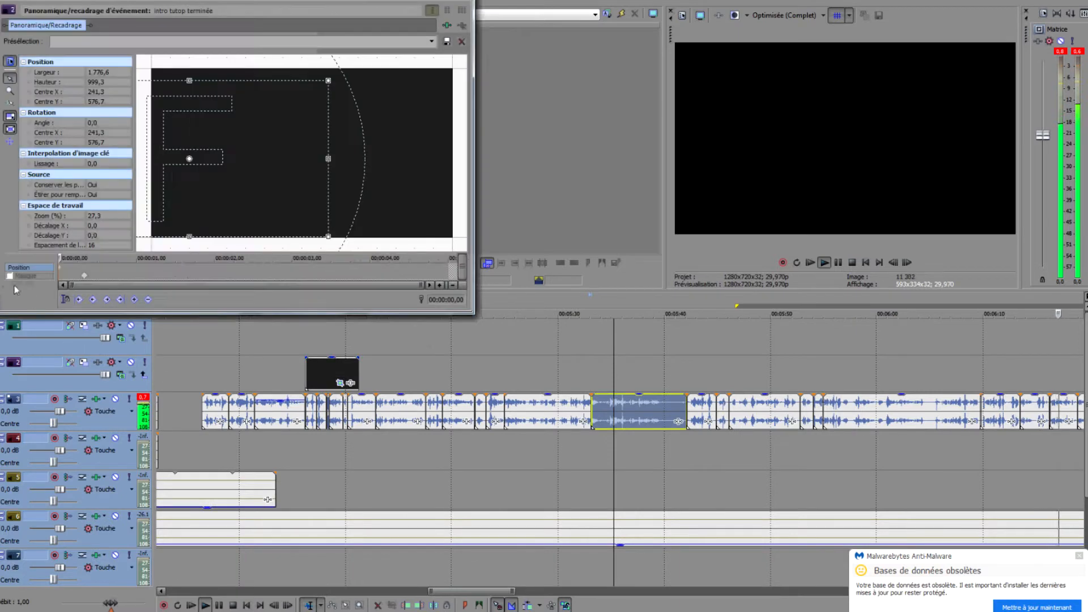
left_click(10, 276)
left_click(83, 277)
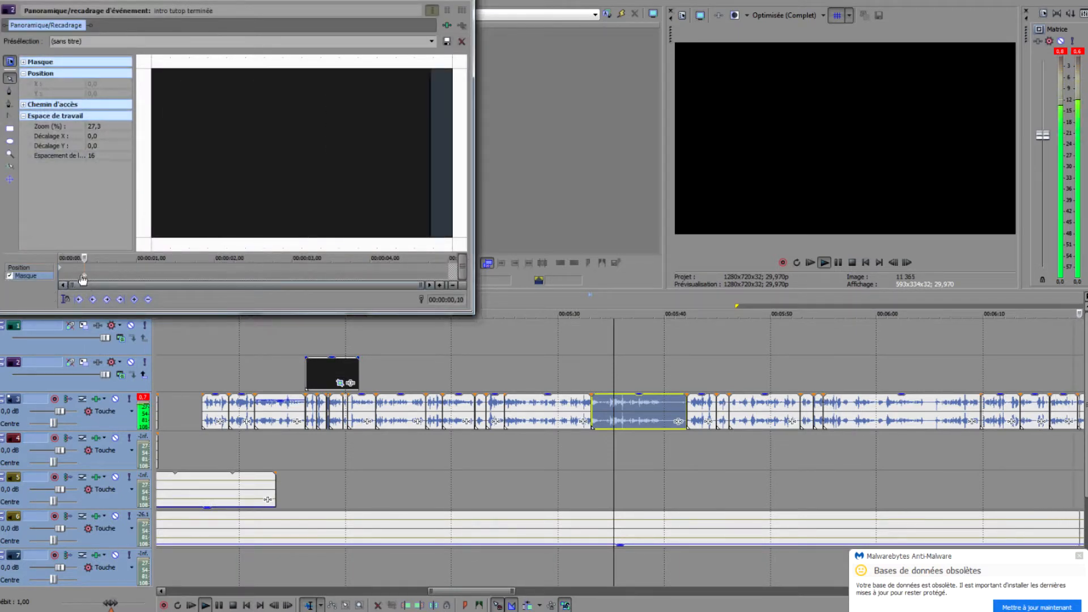
left_click(11, 91)
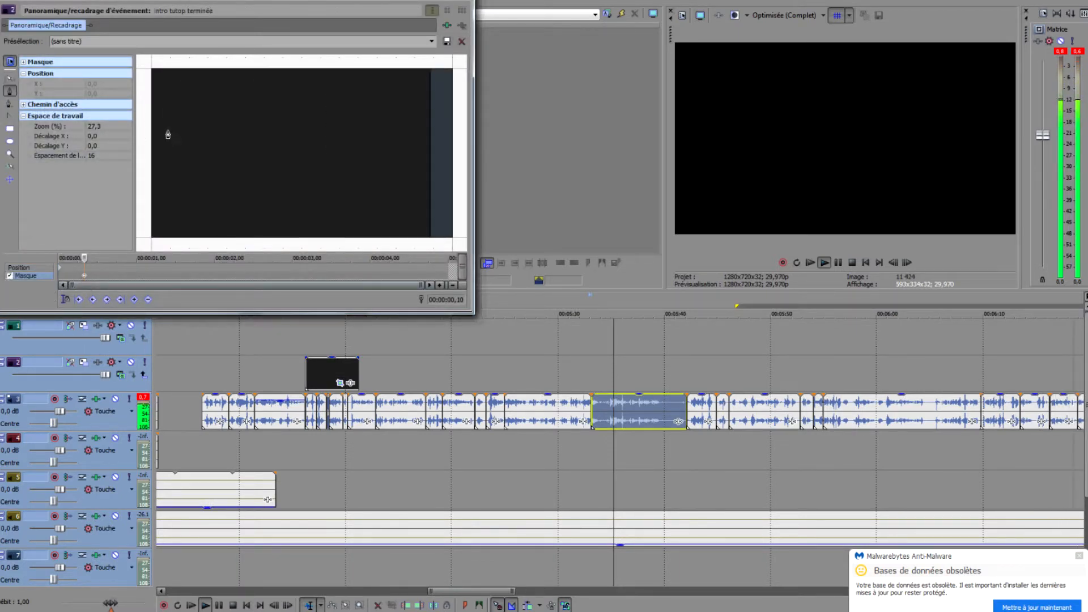
left_click(351, 176)
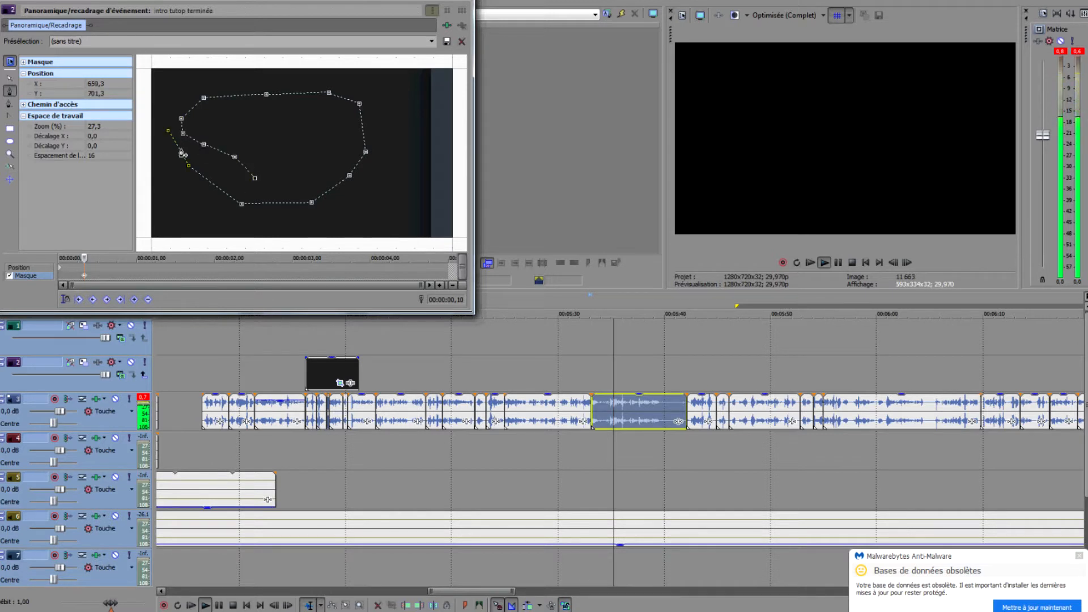
left_click(169, 131)
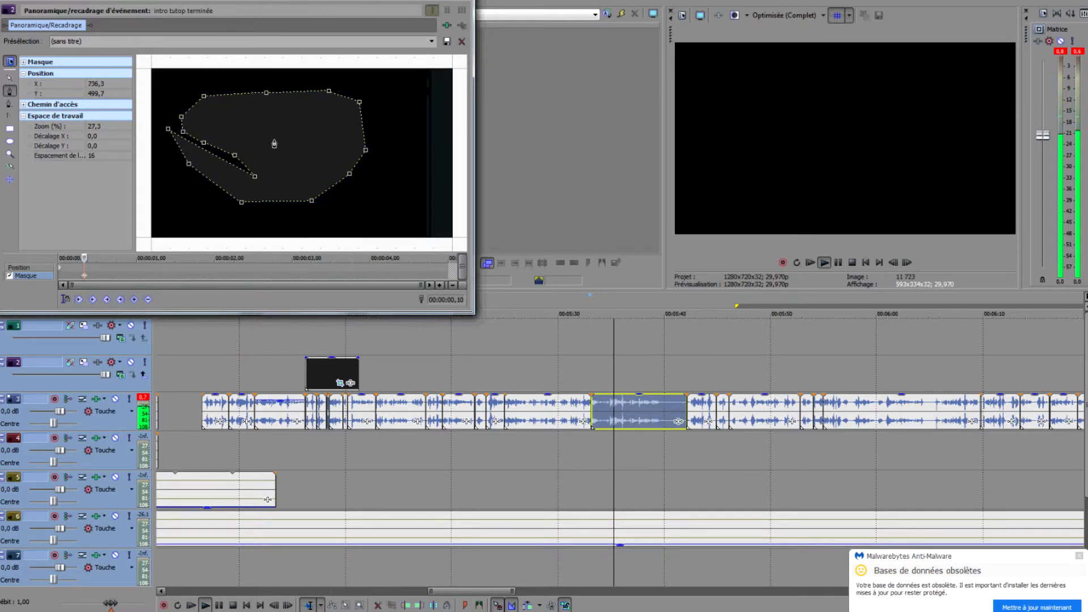
Move the whole mask to the right, to about X 927, Y 507, and close the Panoramique/Recadrage settings
left_click(9, 78)
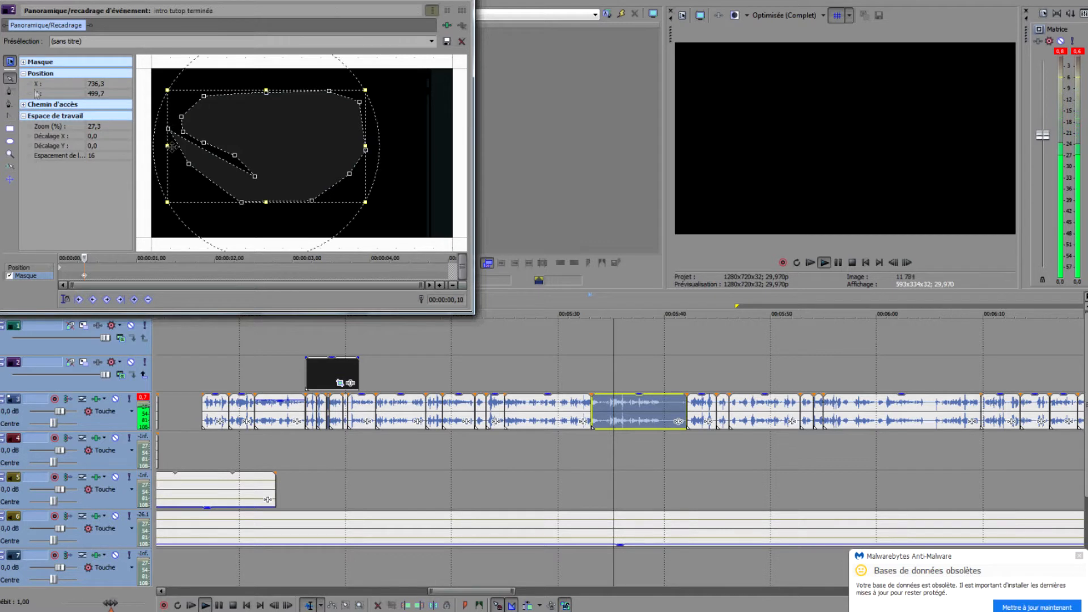
left_click_drag(250, 145, 280, 139)
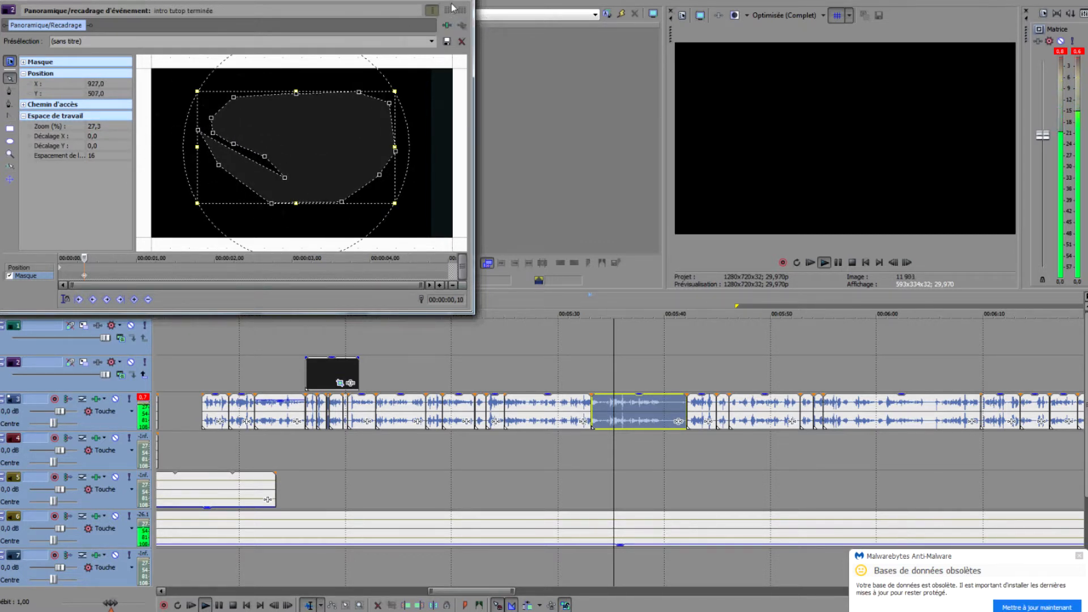
left_click(473, 2)
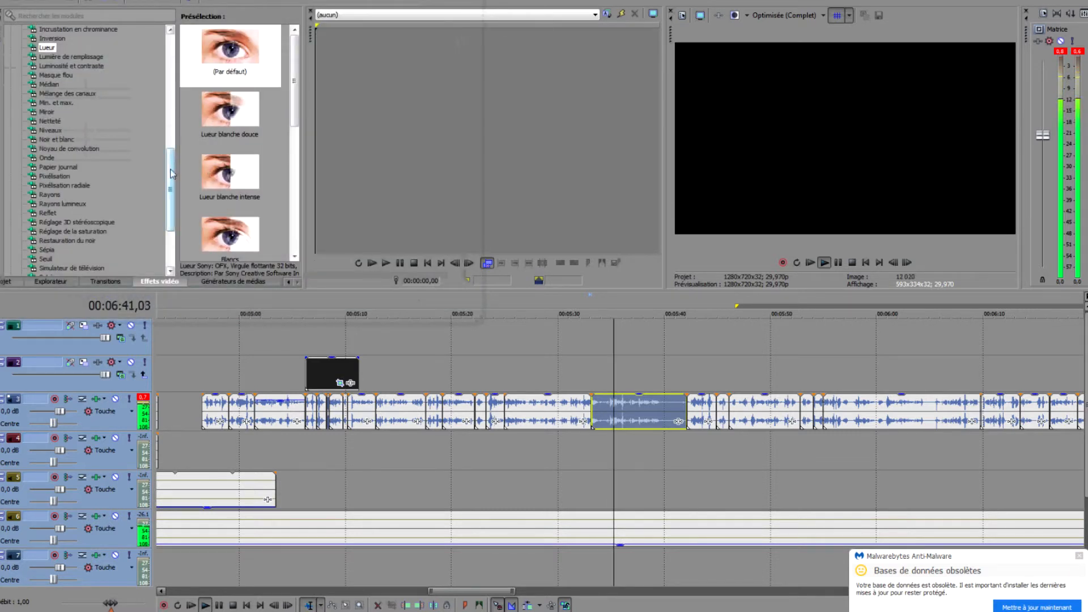
Look further through the video effects list, examine the Onde presets and view the wider project timeline
left_click_drag(176, 174, 175, 195)
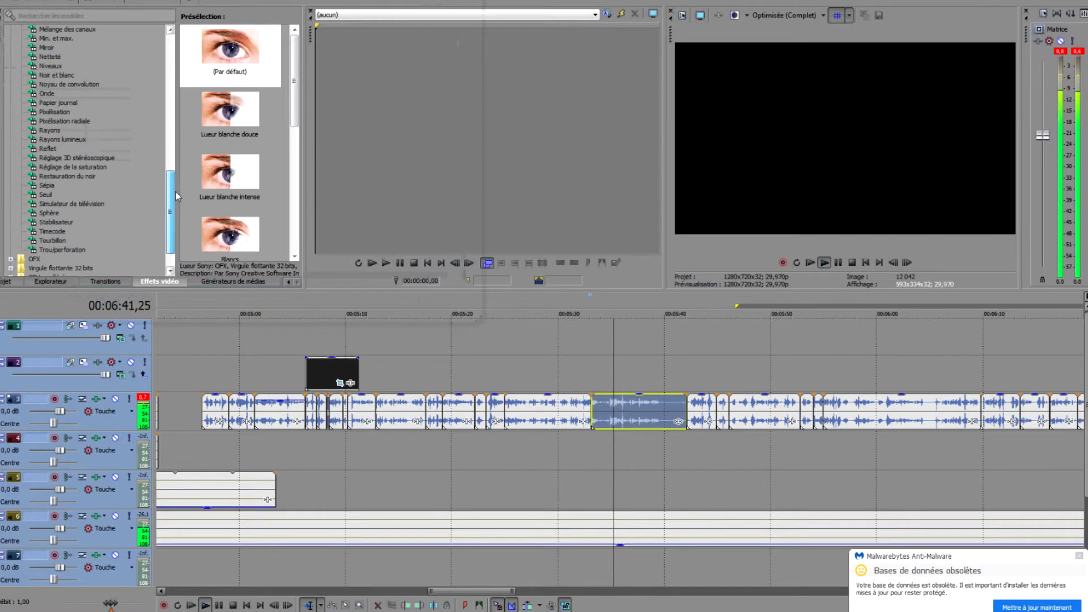
left_click(46, 93)
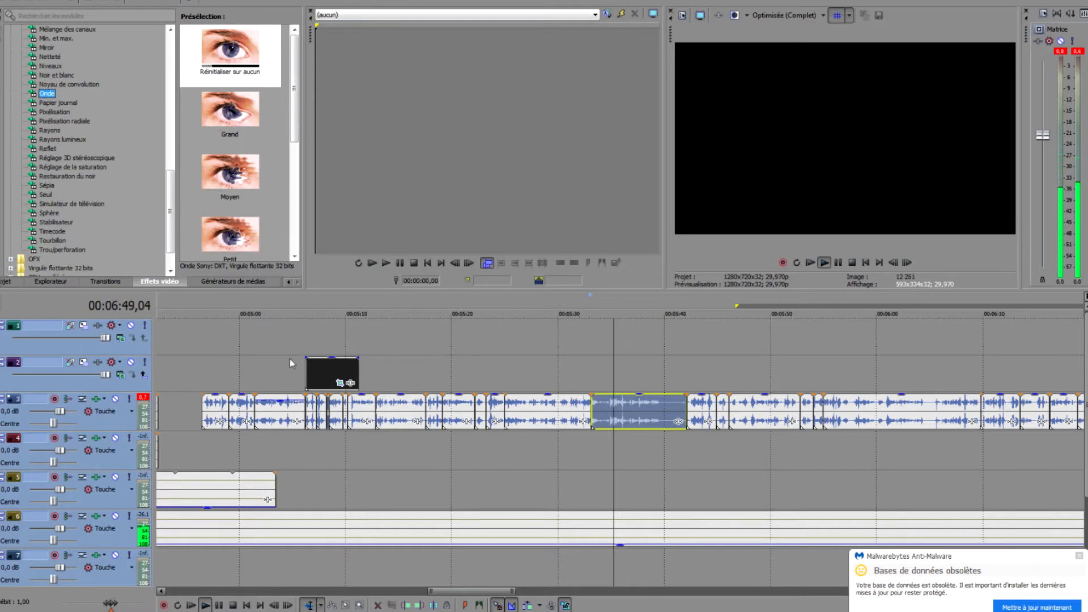
scroll(550, 506, "down", 5)
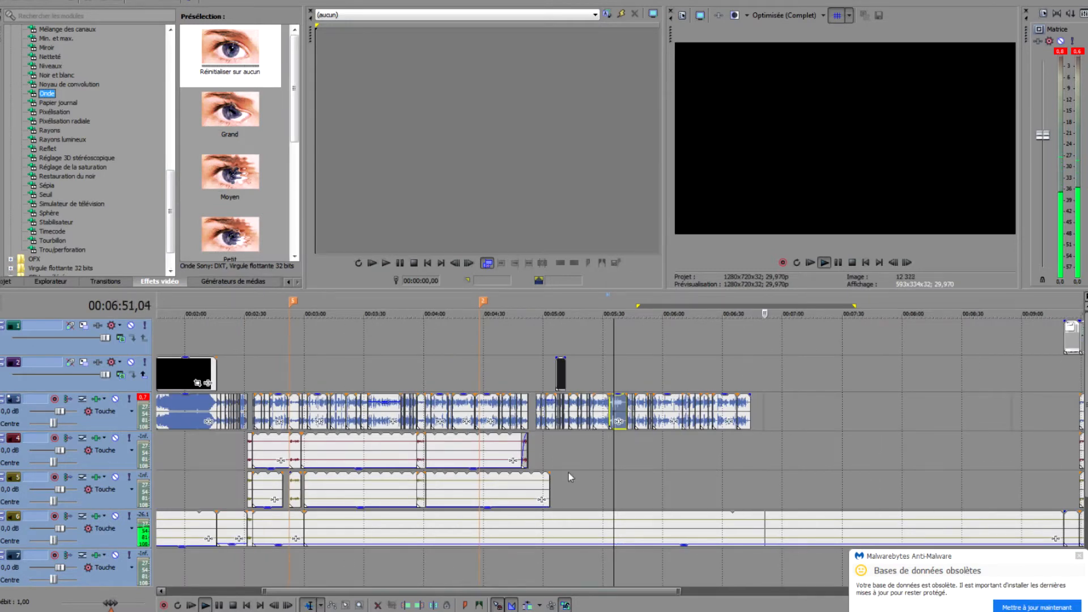
left_click(220, 605)
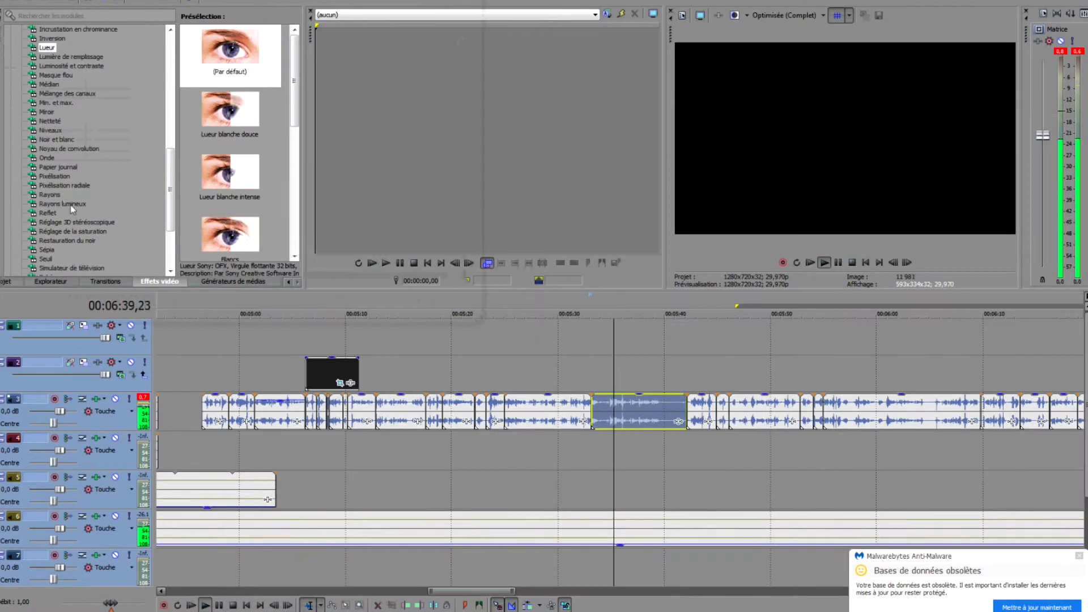
scroll(171, 174, "up", 3)
scroll(171, 174, "down", 3)
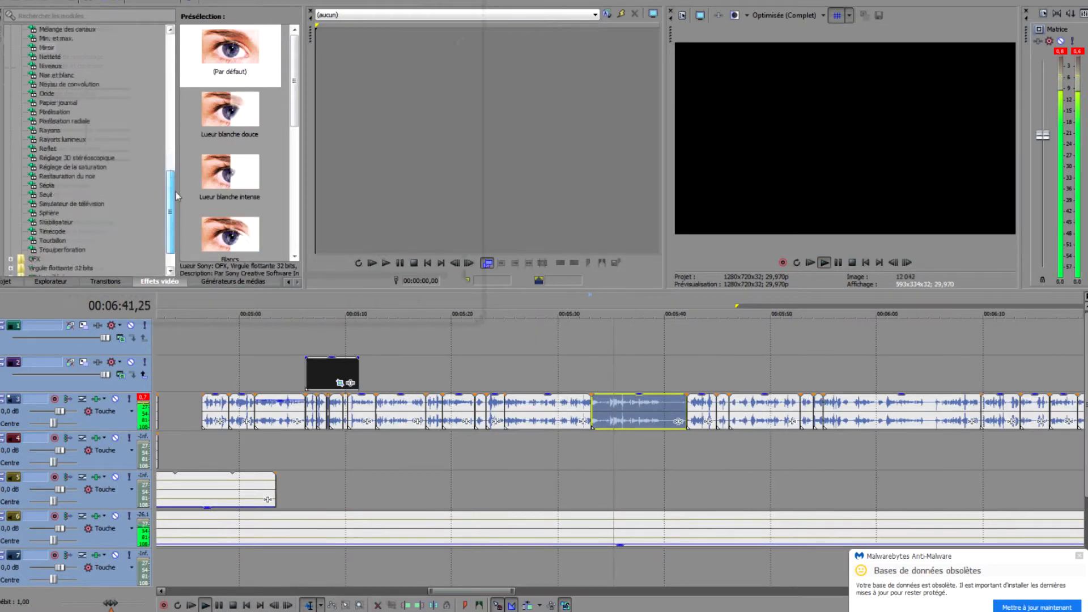
left_click(48, 94)
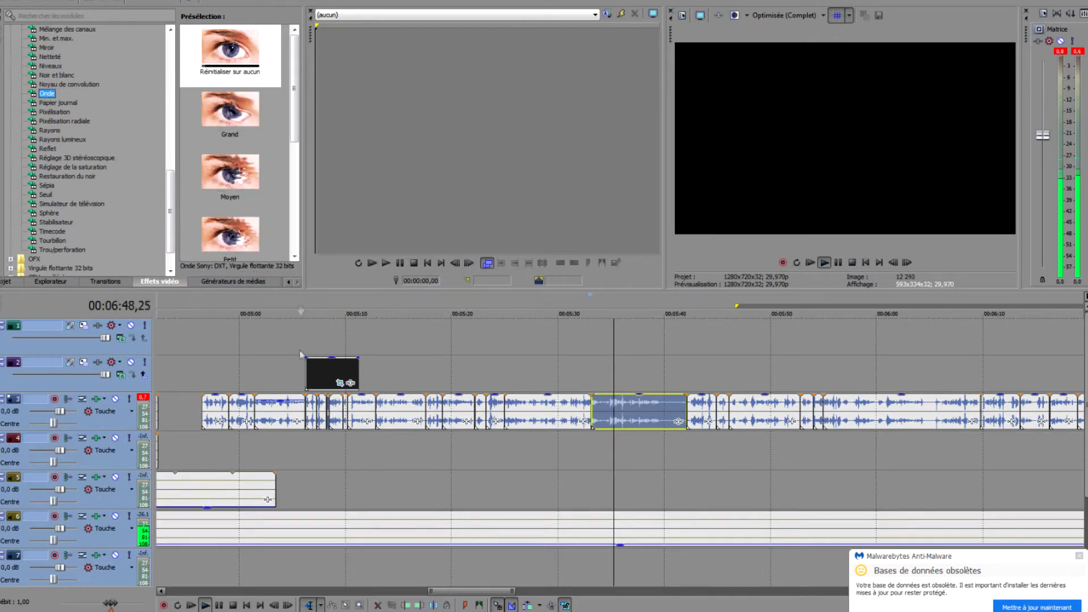
scroll(700, 464, "down", 5)
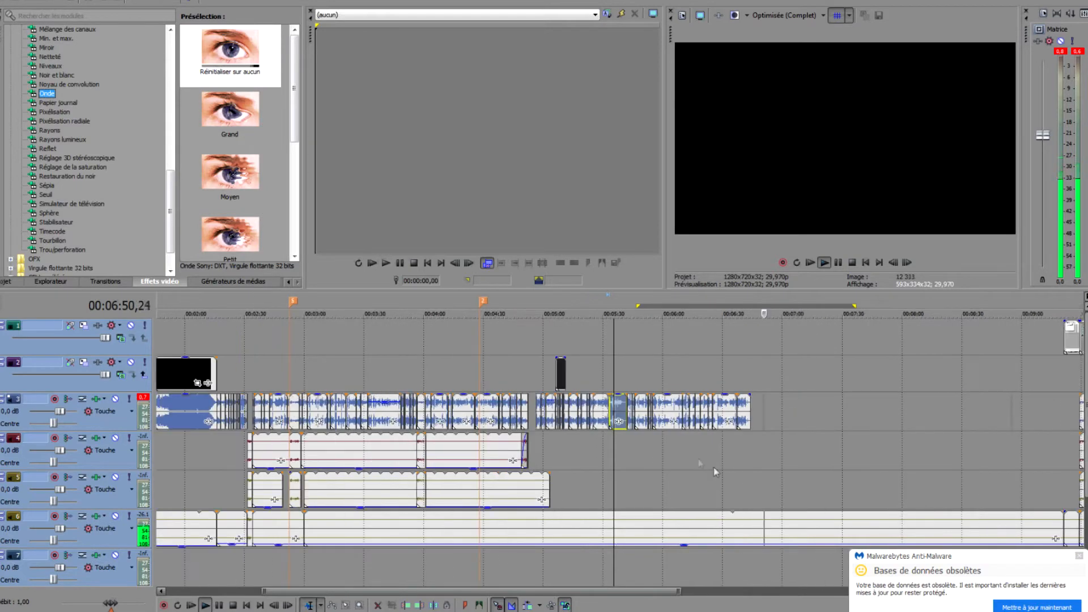
left_click(221, 605)
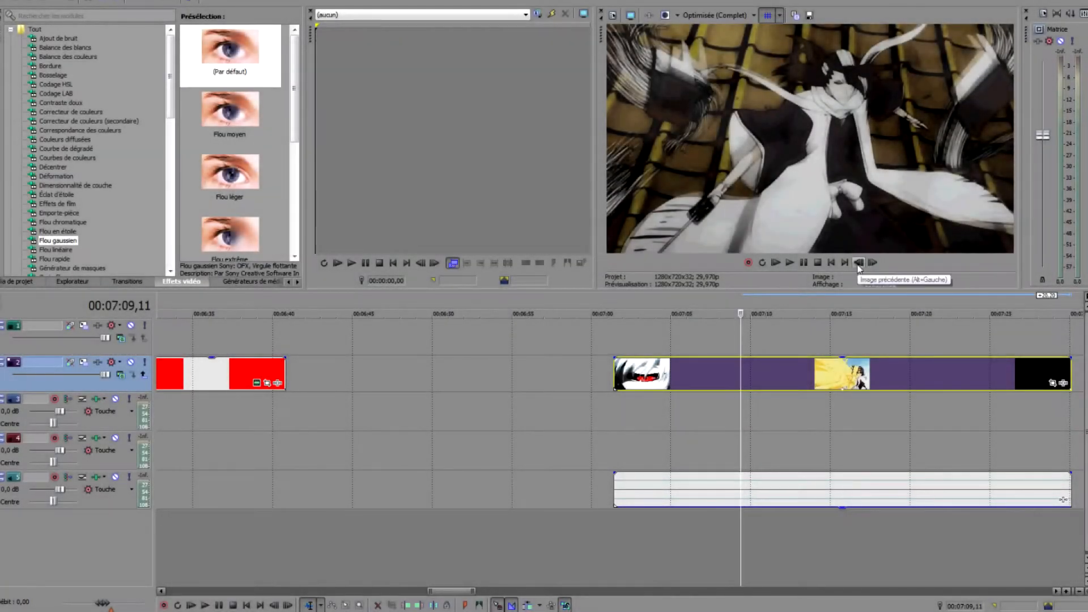
Find the scene change in the anime clip on track 2 frame by frame and split the clip at 00:07:09,12
left_click(858, 264)
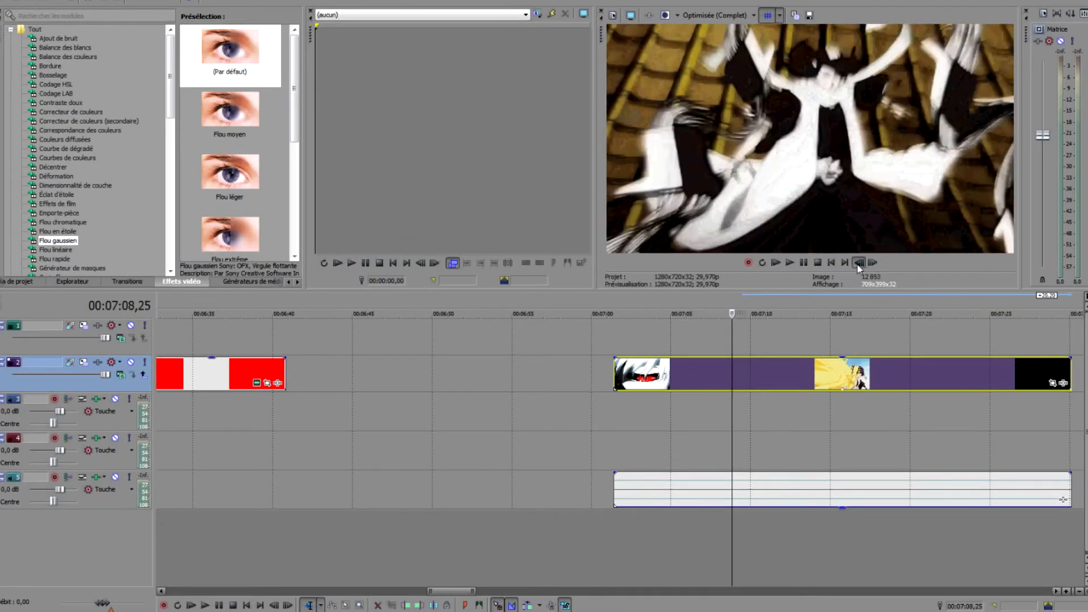
left_click(710, 415)
left_click(205, 605)
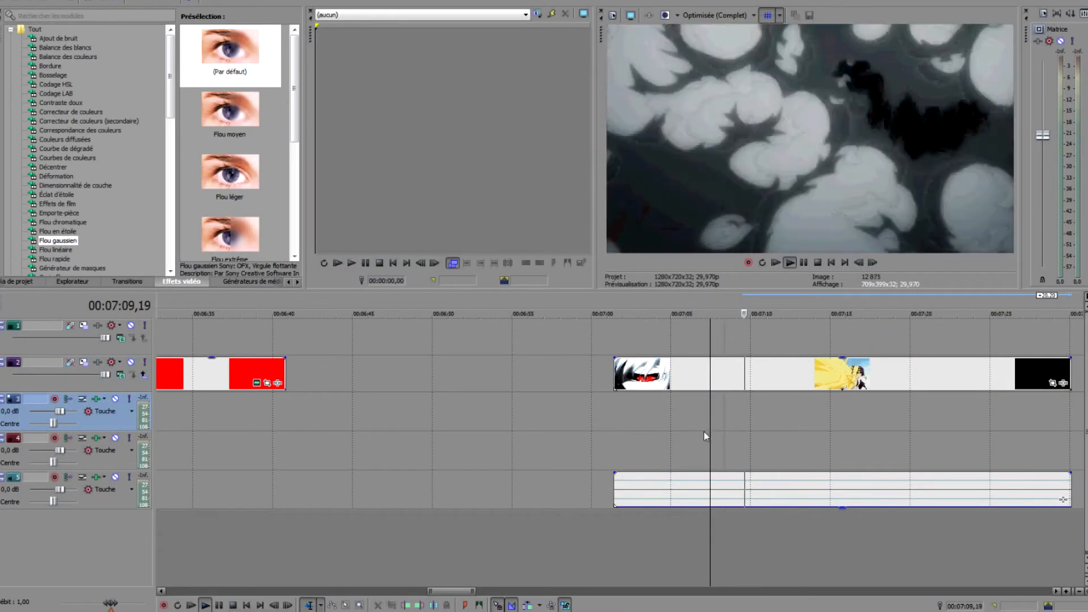
left_click(744, 375)
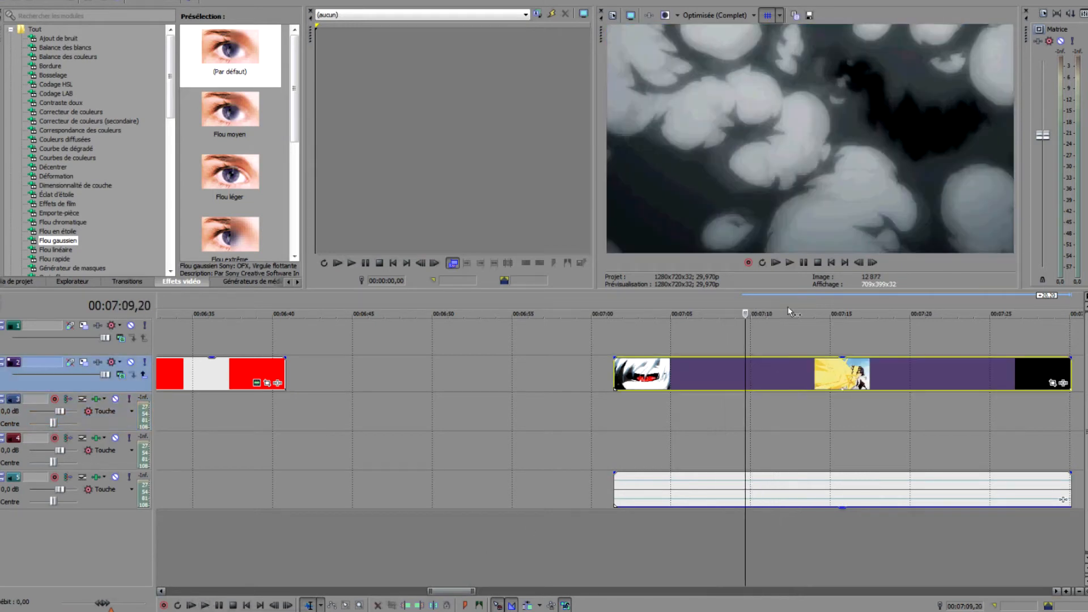
left_click(858, 263)
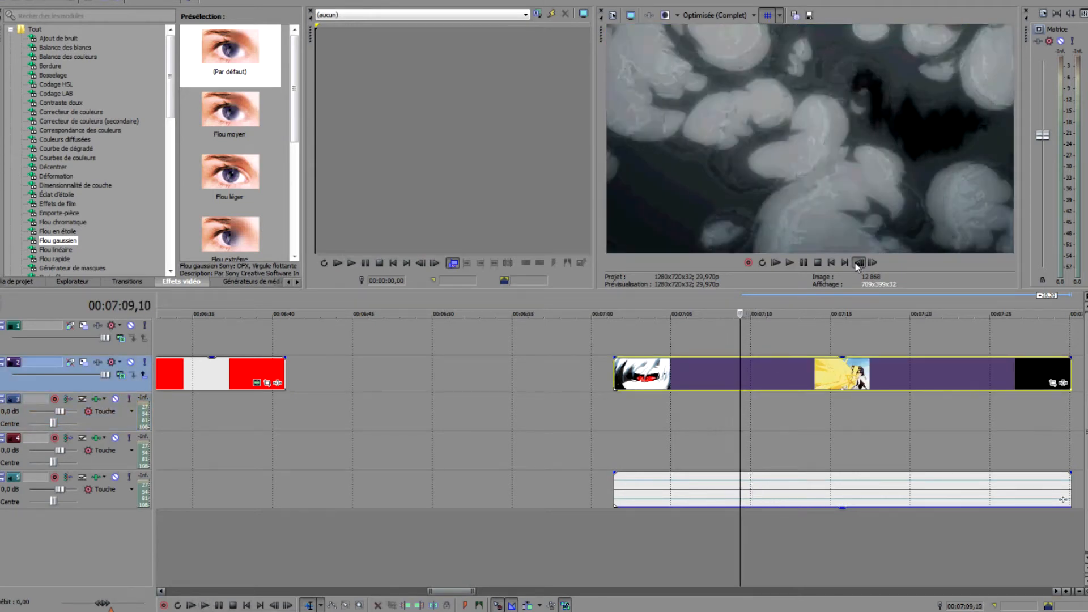
left_click(871, 263)
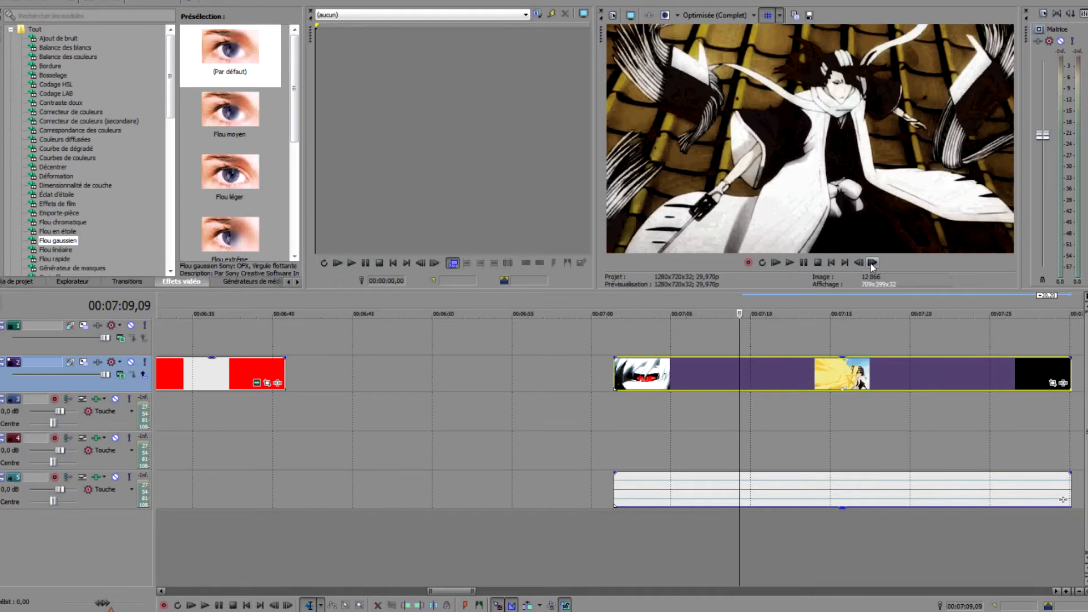
left_click(871, 263)
left_click(871, 264)
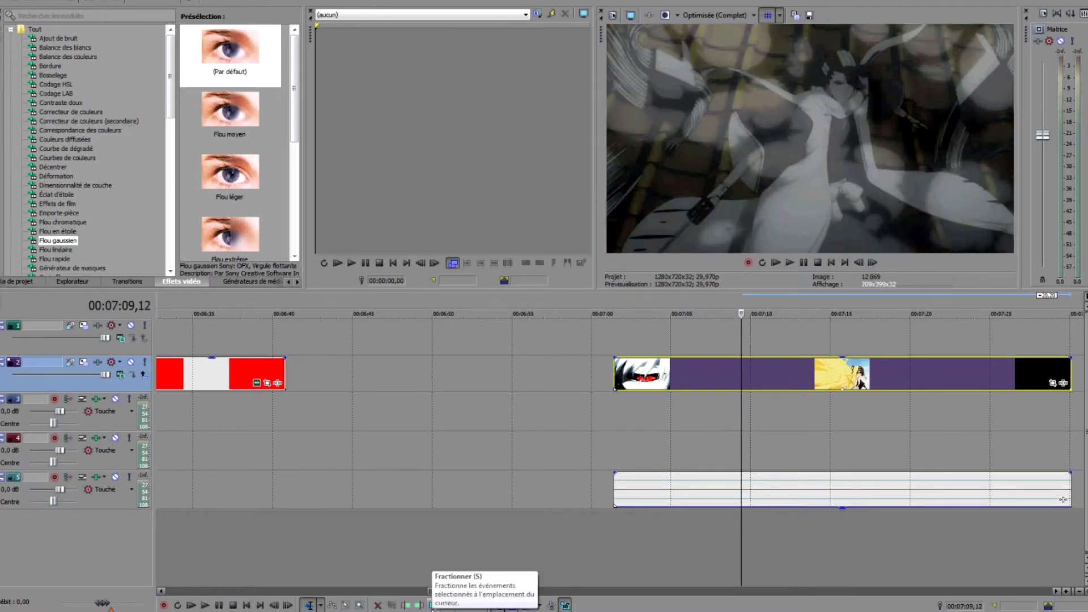
left_click(431, 605)
Move the second part of the split anime clip up to track 1, keeping its start at 00:07:09,12
scroll(954, 359, "up", 3)
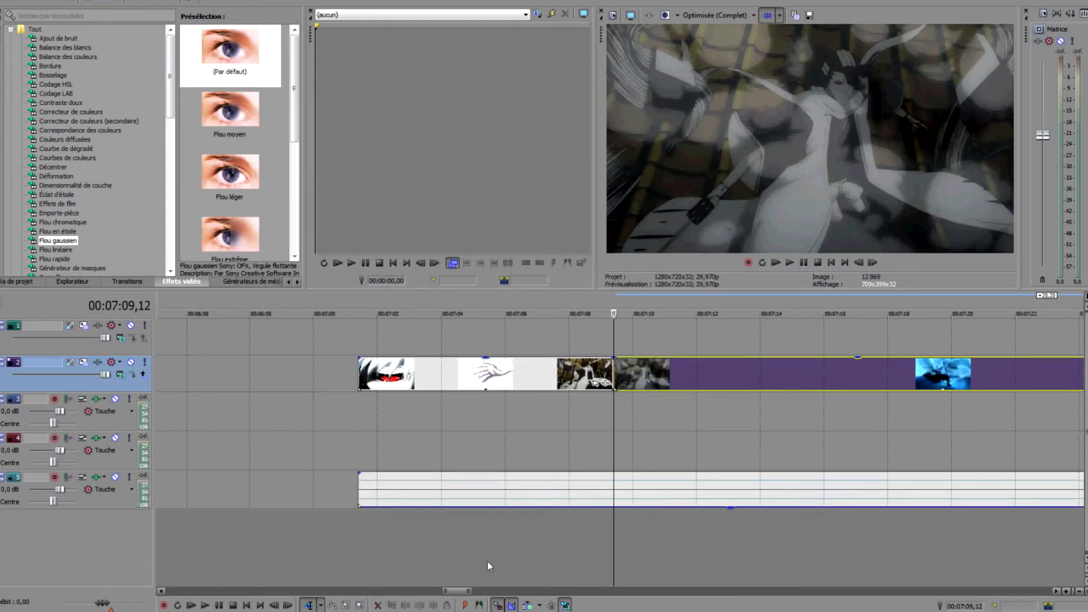
left_click(633, 386)
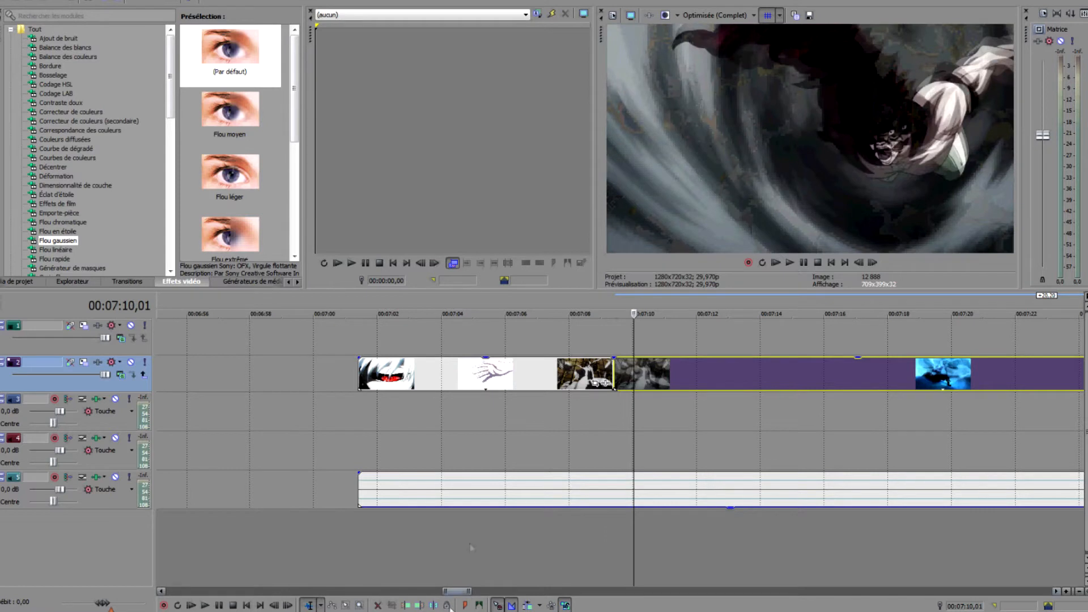
left_click(615, 375)
left_click(141, 2)
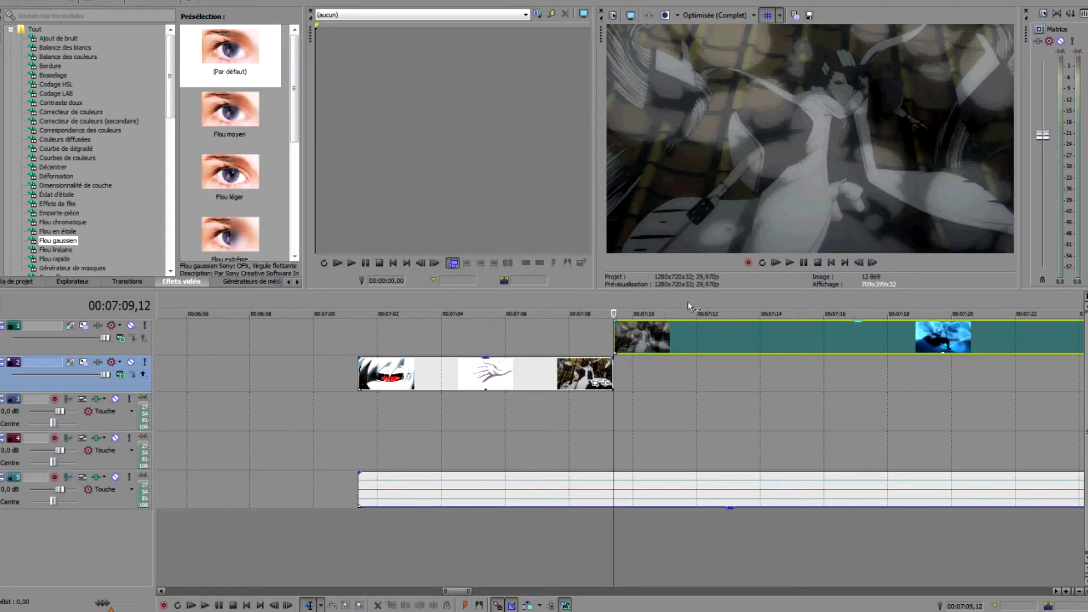
Split the anime clip on track 1 at 00:07:09,23 to isolate its short opening segment
left_click(630, 346)
scroll(630, 340, "up", 2)
left_click(605, 363)
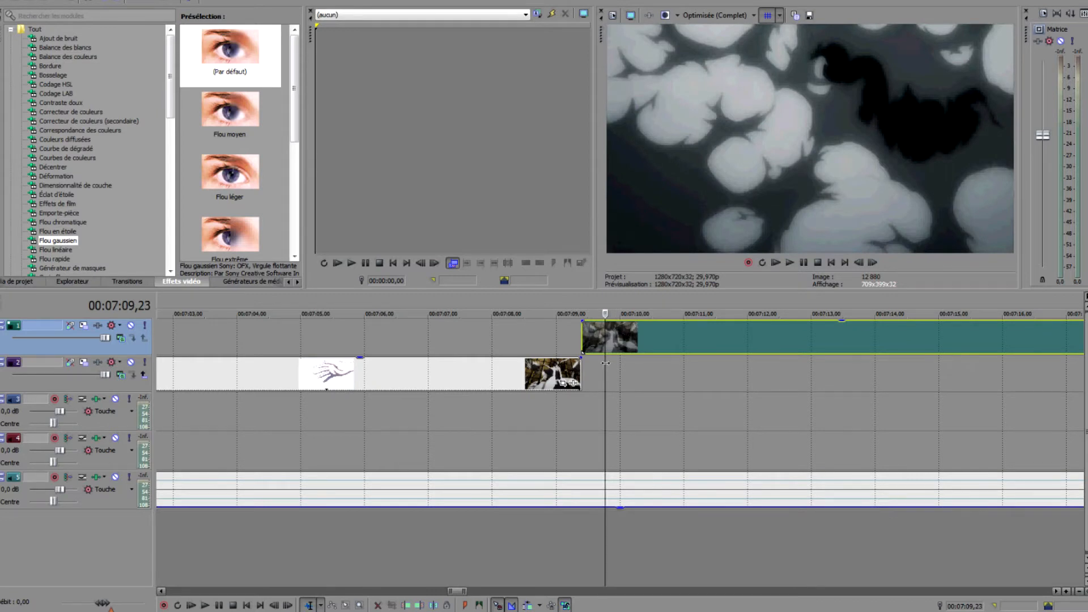
left_click(432, 605)
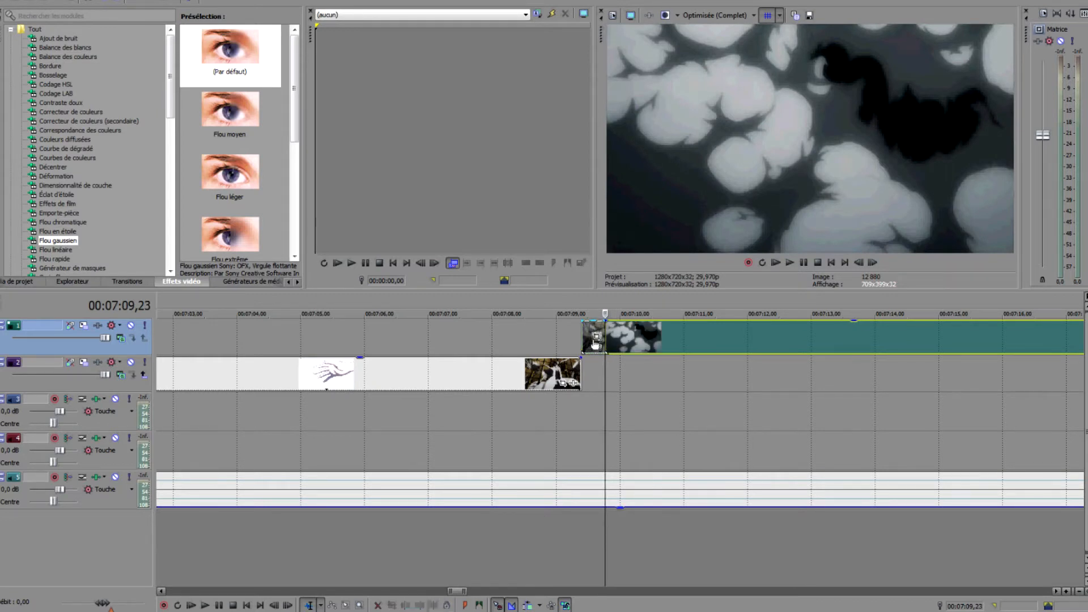
Shift the anime clip on track 2 so it ends at 00:07:09,23 and split it at 00:07:09,12
left_click(569, 374)
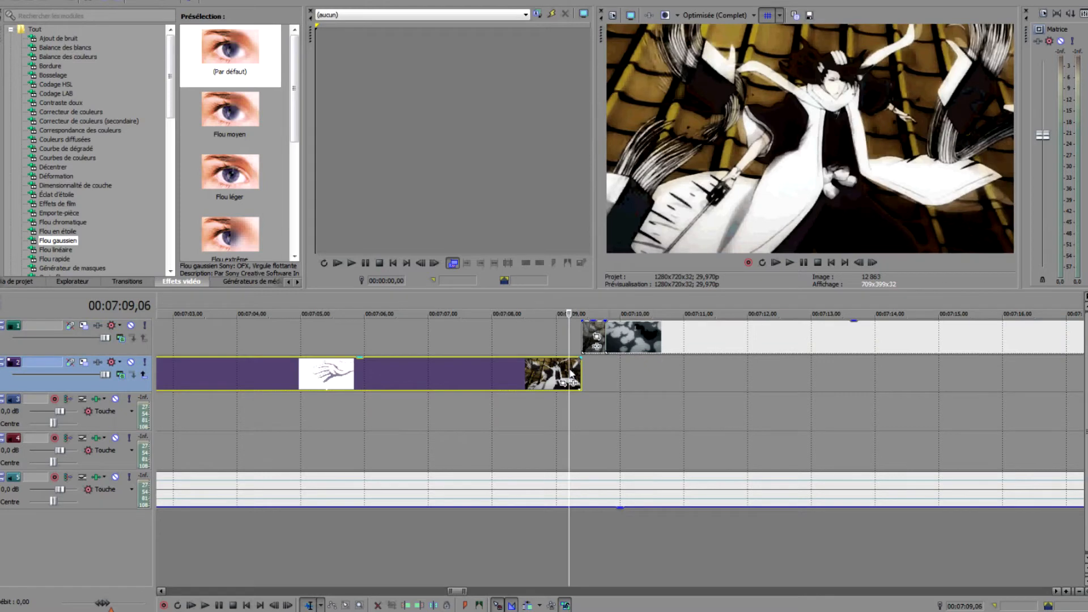
left_click_drag(567, 406, 599, 374)
left_click(582, 373)
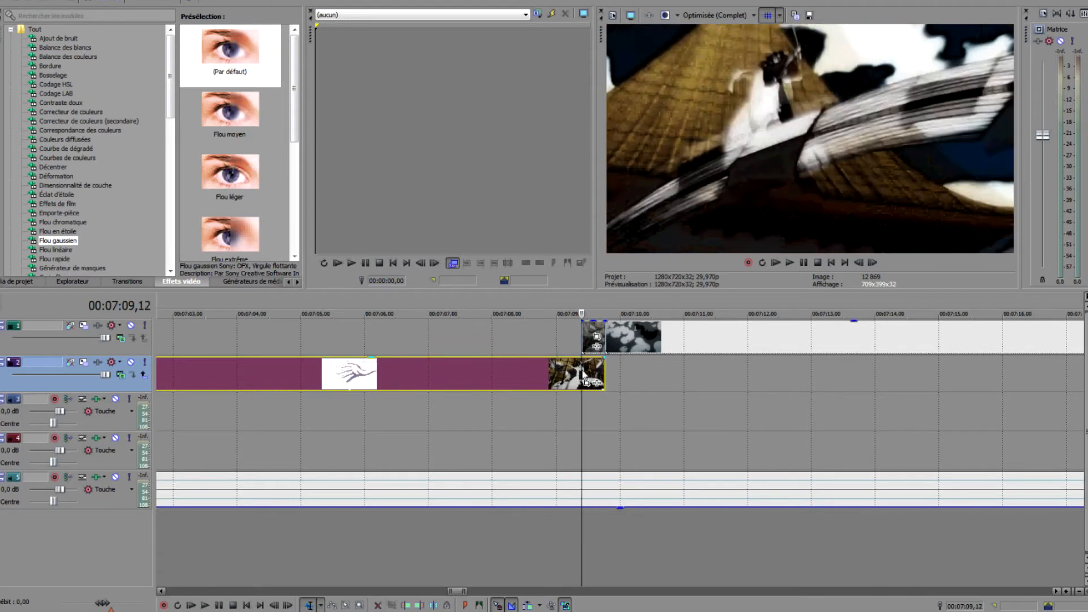
left_click(432, 605)
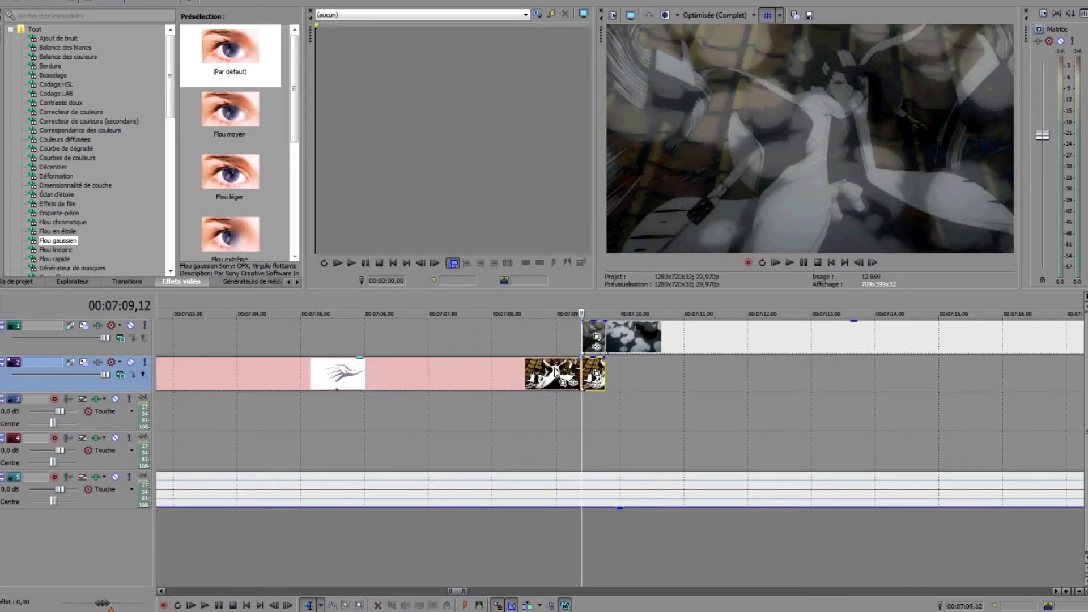
Realign the long first part on track 2 with the start of the audio and extend its end to 00:07:09,12
scroll(491, 387, "down", 4)
left_click(533, 376)
scroll(563, 425, "up", 4)
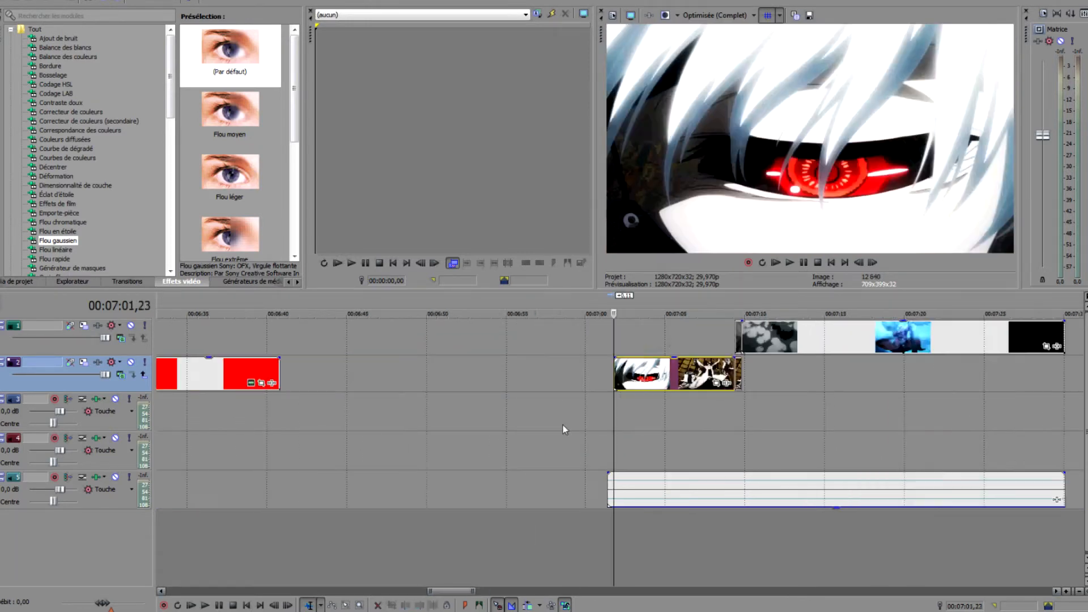
left_click_drag(646, 375, 629, 376)
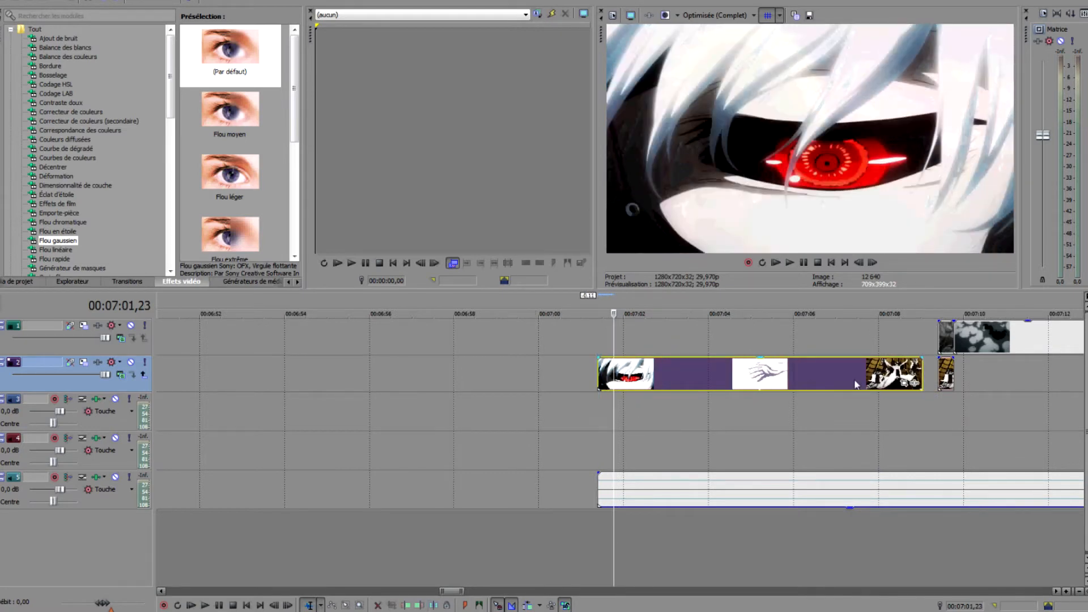
left_click(920, 382)
scroll(920, 382, "up", 5)
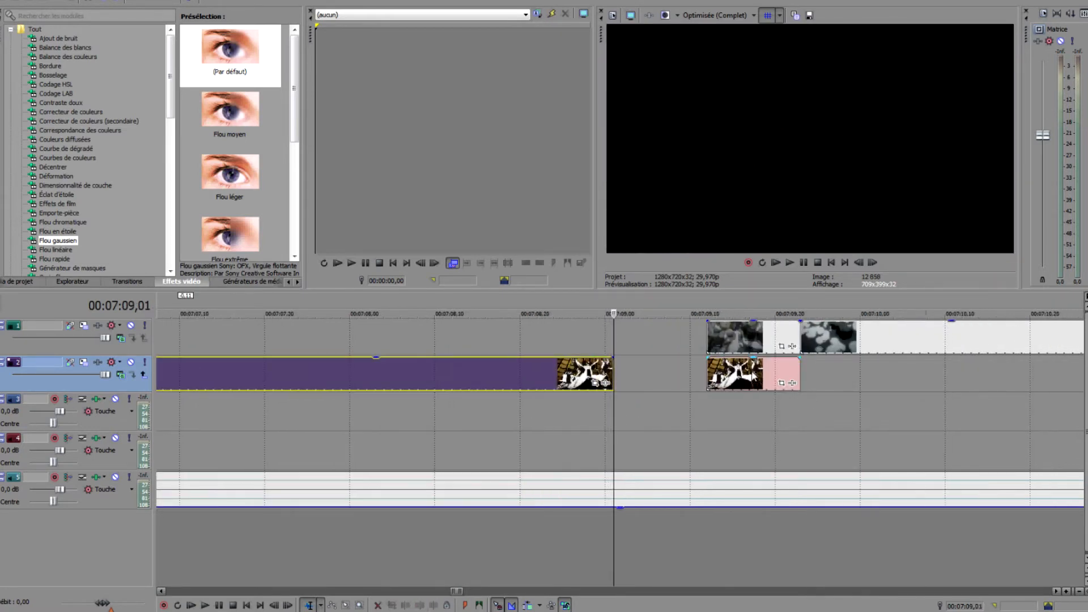
left_click_drag(612, 371, 703, 367)
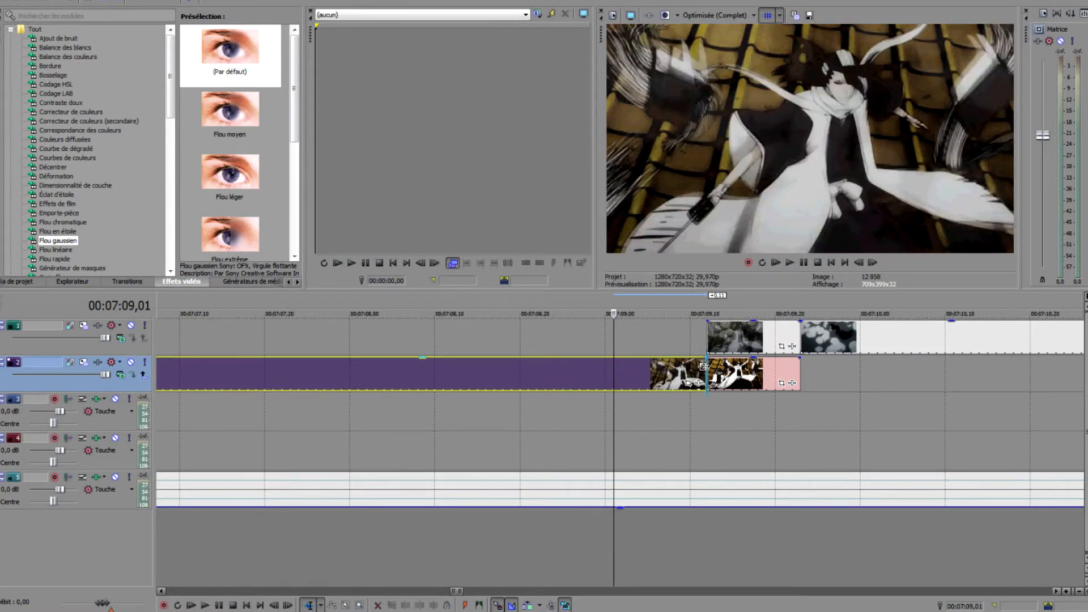
Open pan/crop for the short segment on track 1 and offset its frame at 00:00:00,00 to Centre X about 1 786, Centre Y about 362
left_click(709, 344)
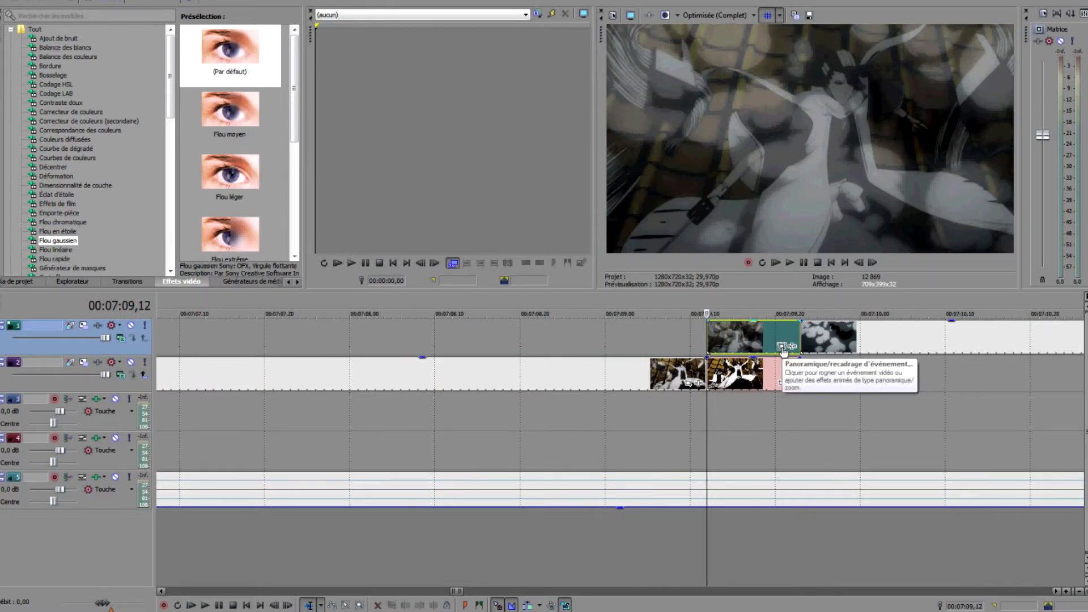
left_click(782, 347)
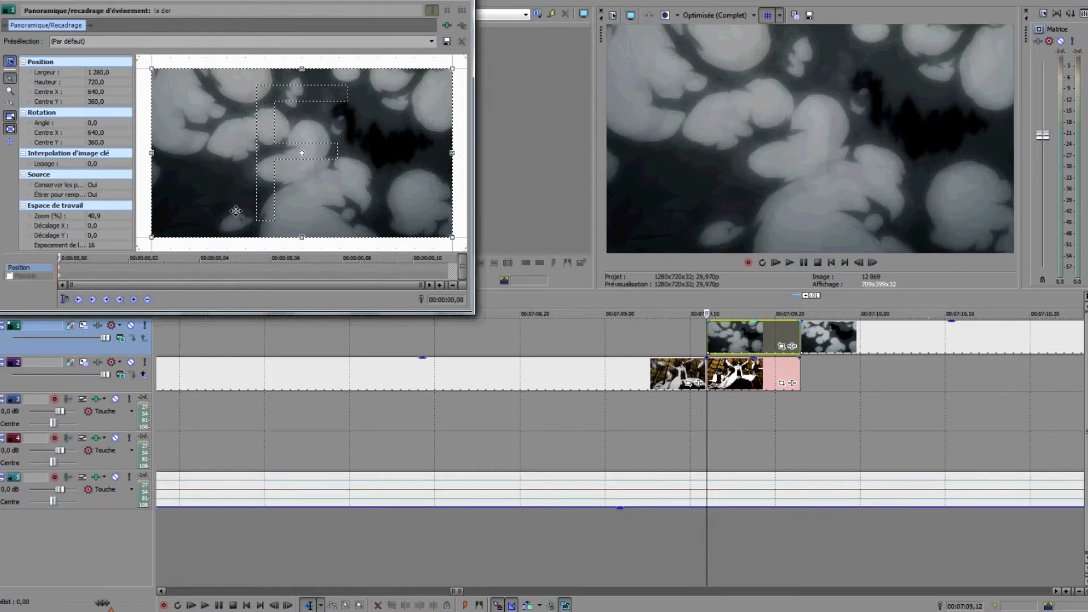
left_click_drag(225, 199, 509, 201)
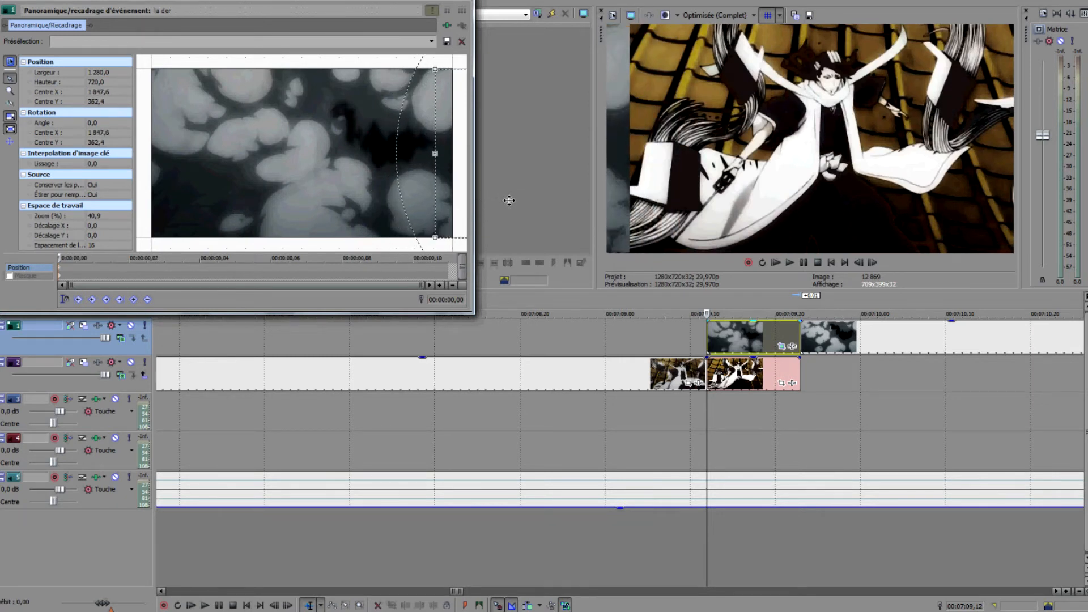
left_click_drag(509, 201, 494, 200)
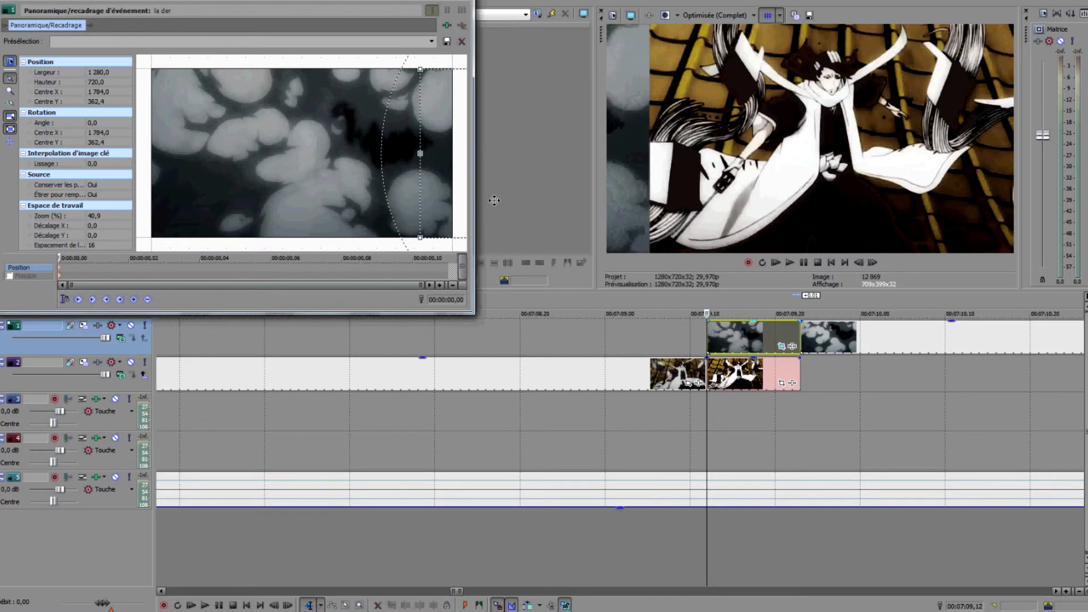
Add a pan/crop keyframe at 00:00:00,02 with the frame shifted to Centre X about 1 488
left_click(122, 253)
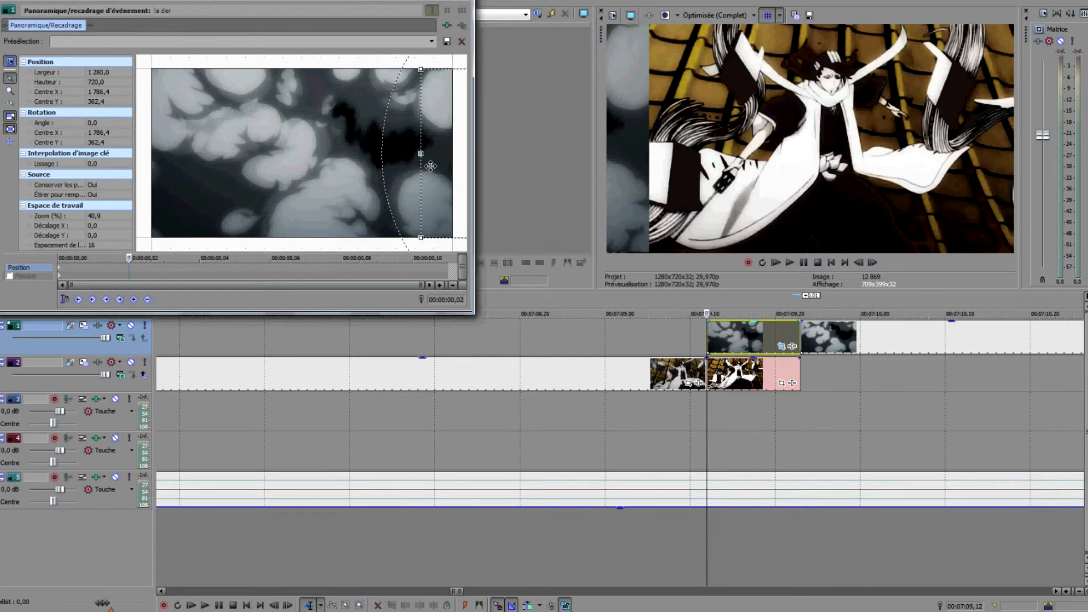
left_click_drag(430, 165, 361, 165)
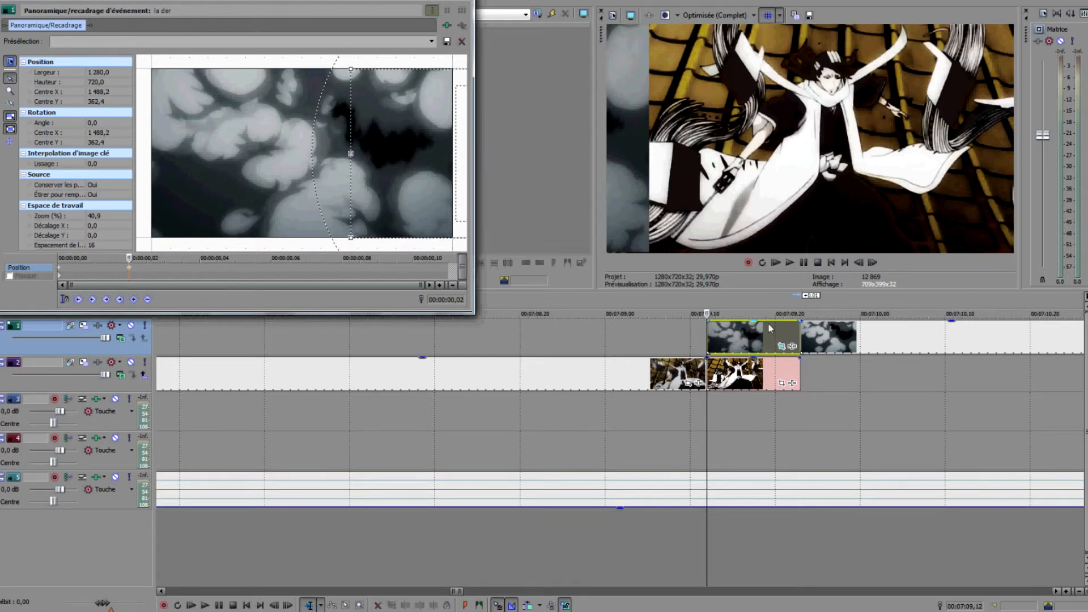
left_click(874, 263)
left_click(861, 263)
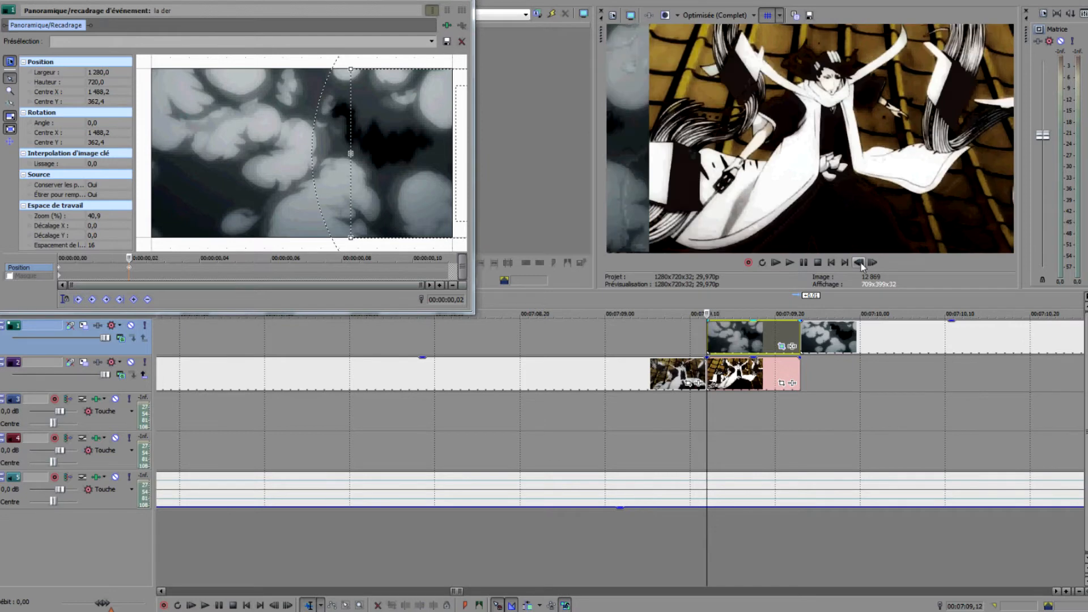
left_click(875, 263)
left_click(861, 264)
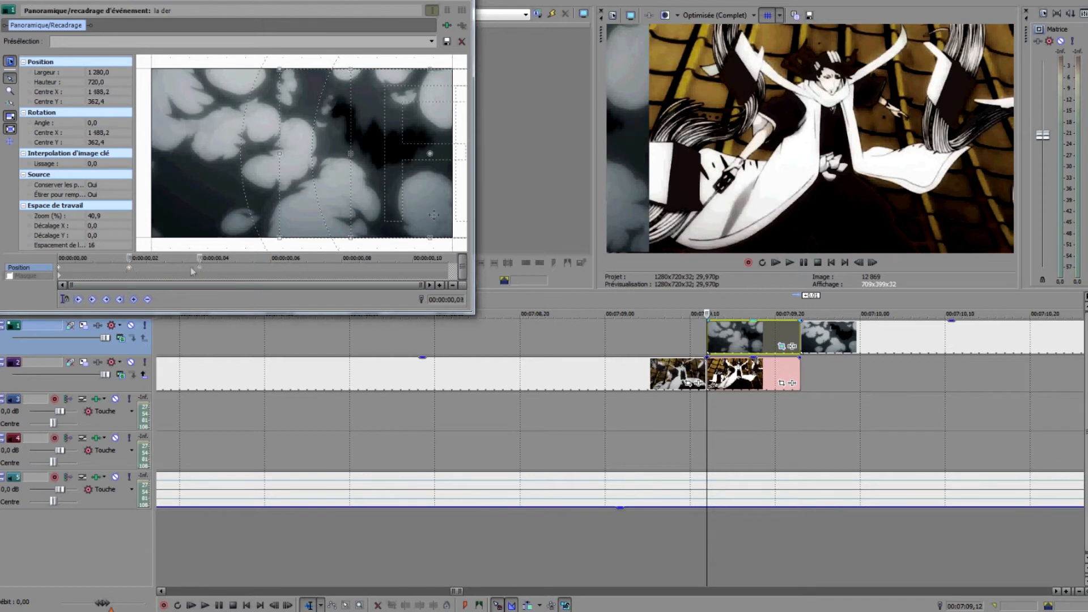
Add pan/crop keyframes at 00:00:00,06, 00:00:00,08 and 00:00:00,10 with Centre X about 1 002, 818 and 686
left_click_drag(200, 258, 271, 256)
left_click_drag(319, 212, 276, 212)
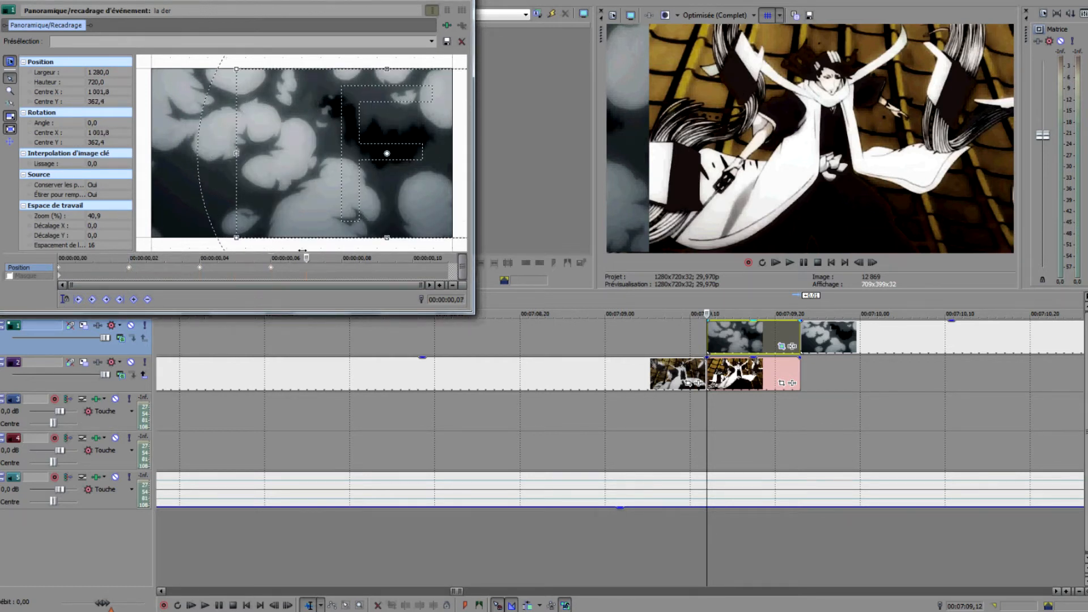
left_click_drag(302, 250, 334, 253)
left_click_drag(306, 174, 238, 182)
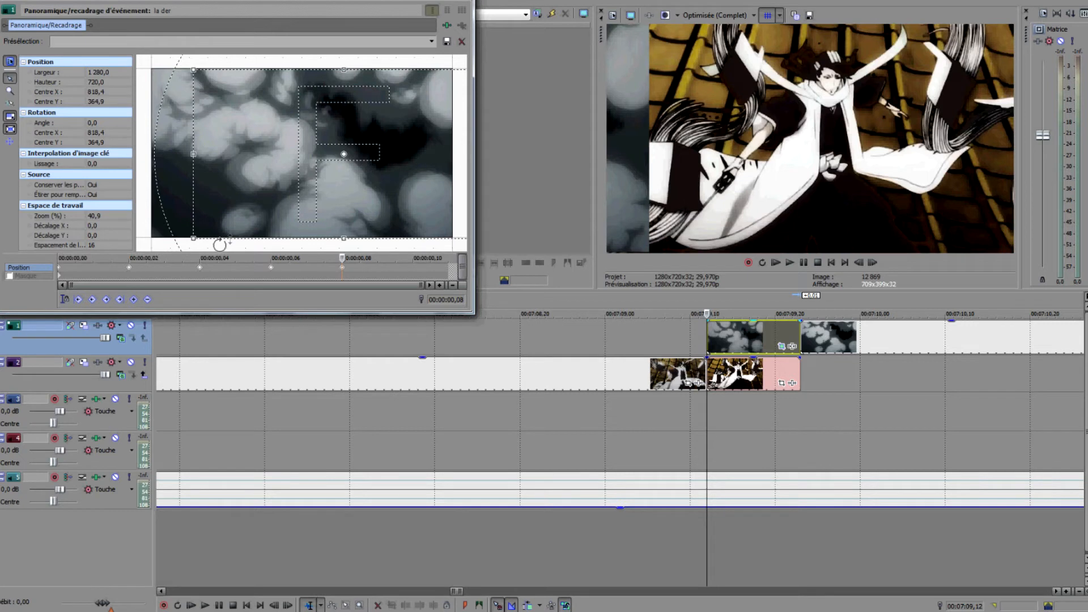
left_click_drag(340, 259, 412, 258)
left_click_drag(315, 180, 282, 177)
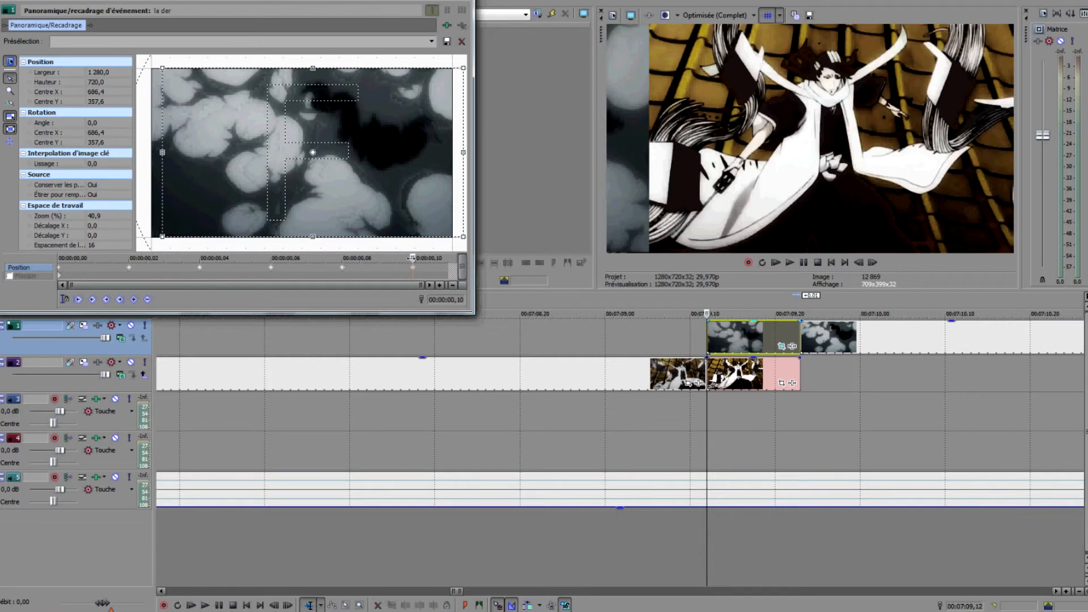
Restore the frame to its default centre of 640, 360 at 00:00:00,11 and close the pan/crop window
mouse_move(332, 168)
left_mouse_down()
mouse_move(315, 165)
mouse_move(326, 179)
left_mouse_up()
right_click(325, 176)
left_click(344, 187)
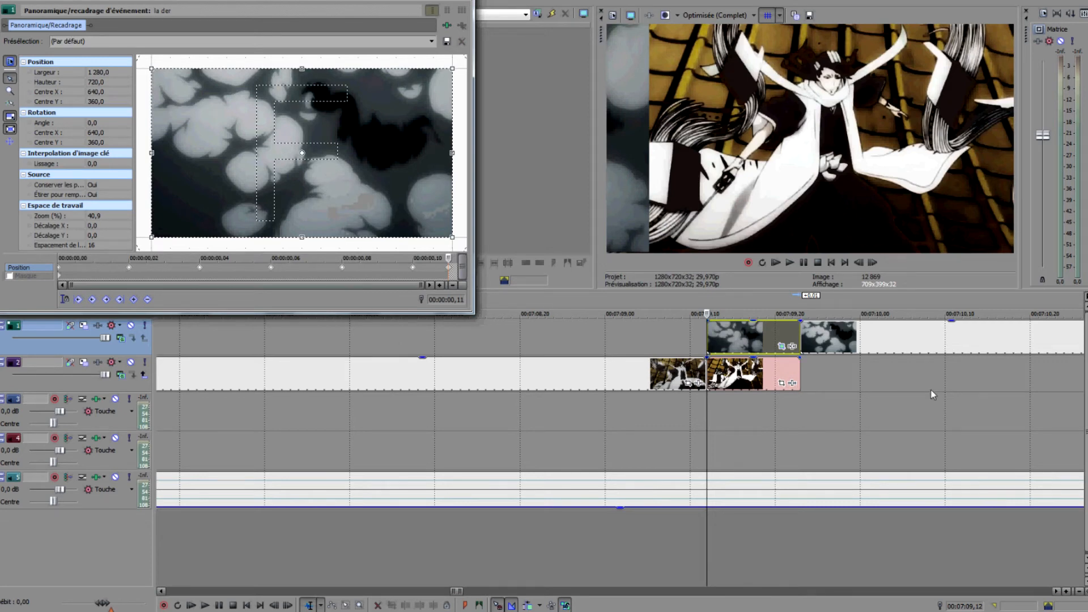
left_click(473, 2)
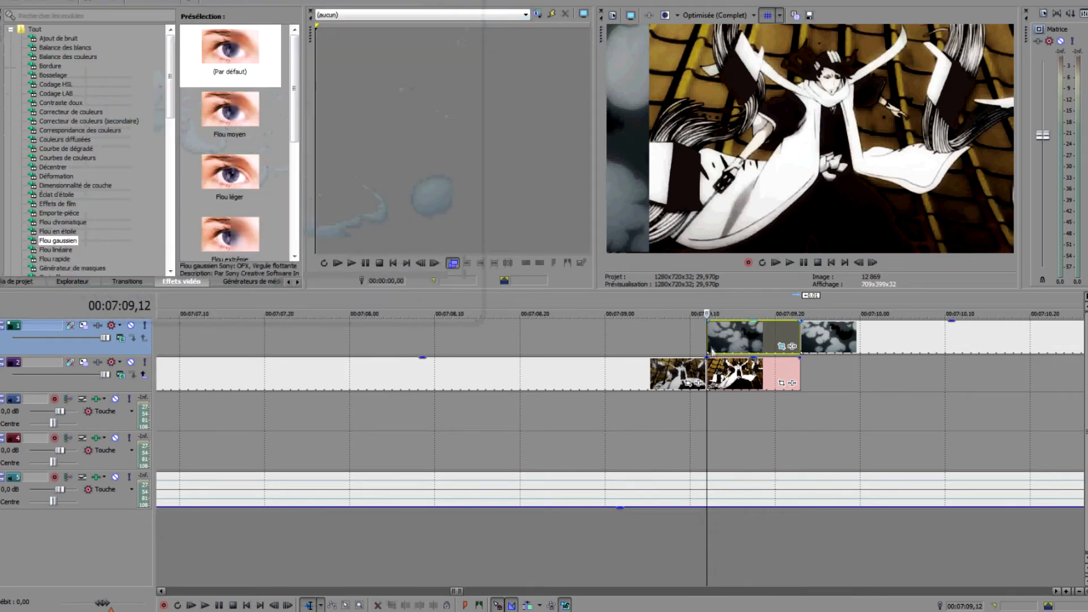
Play back the slide-in of the track 1 segment and return the cursor to 00:07:09,12
left_click(620, 342)
left_click(205, 605)
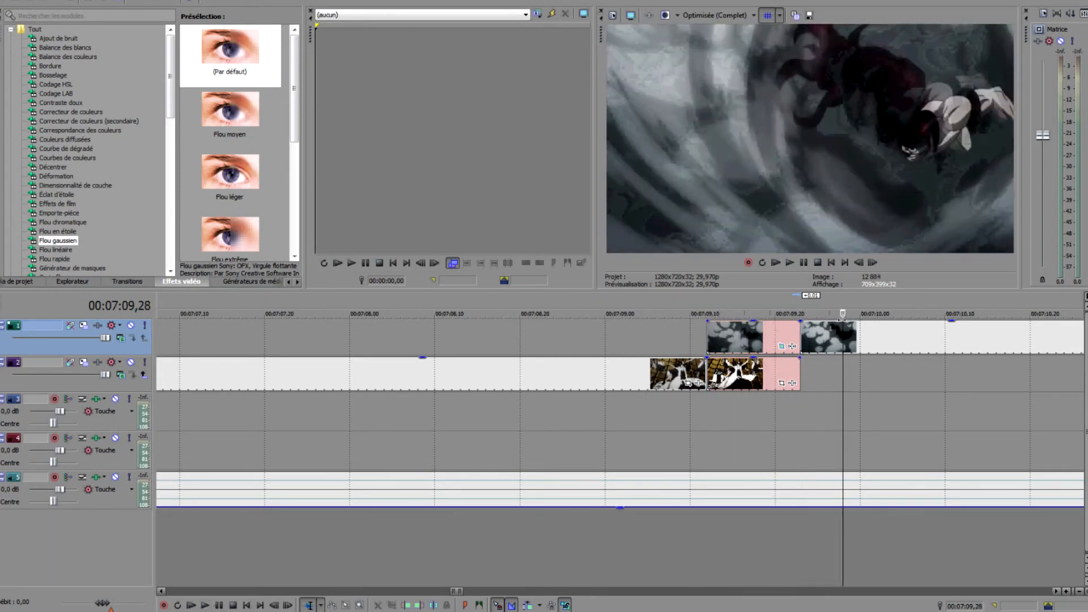
left_click(712, 344)
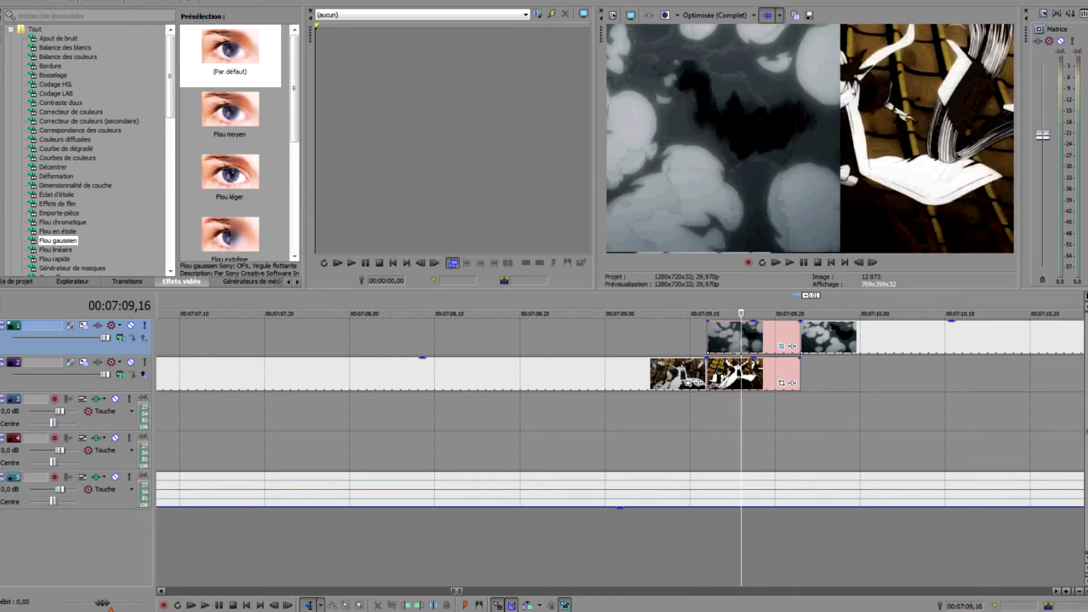
key("space")
key("Left")
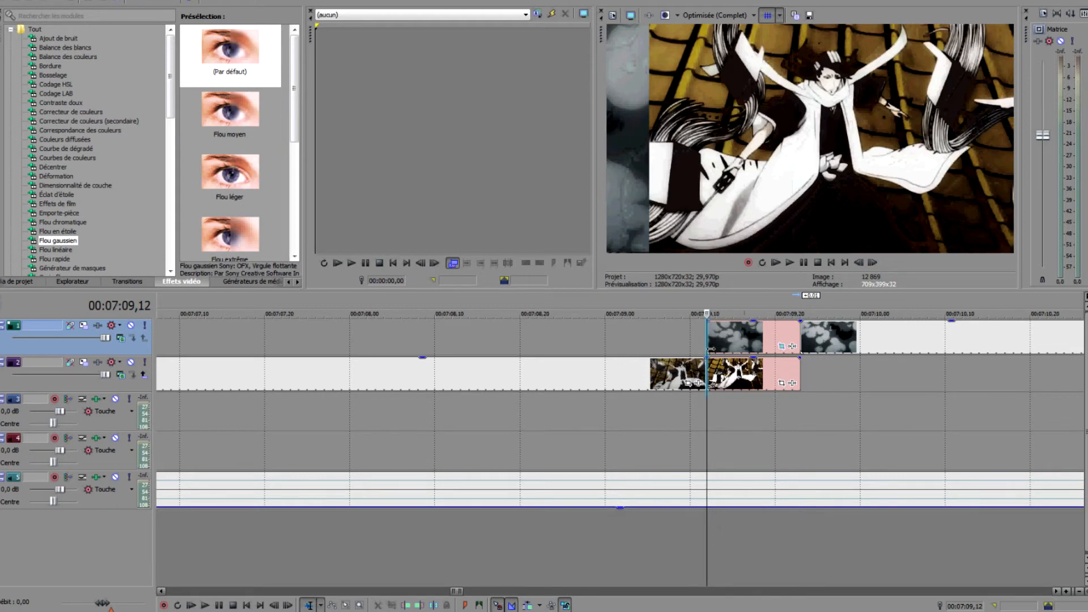
Open pan/crop for the short segment on track 2 and offset its starting frame to Centre X 505,6 and Centre Y 357,6
left_click(781, 383)
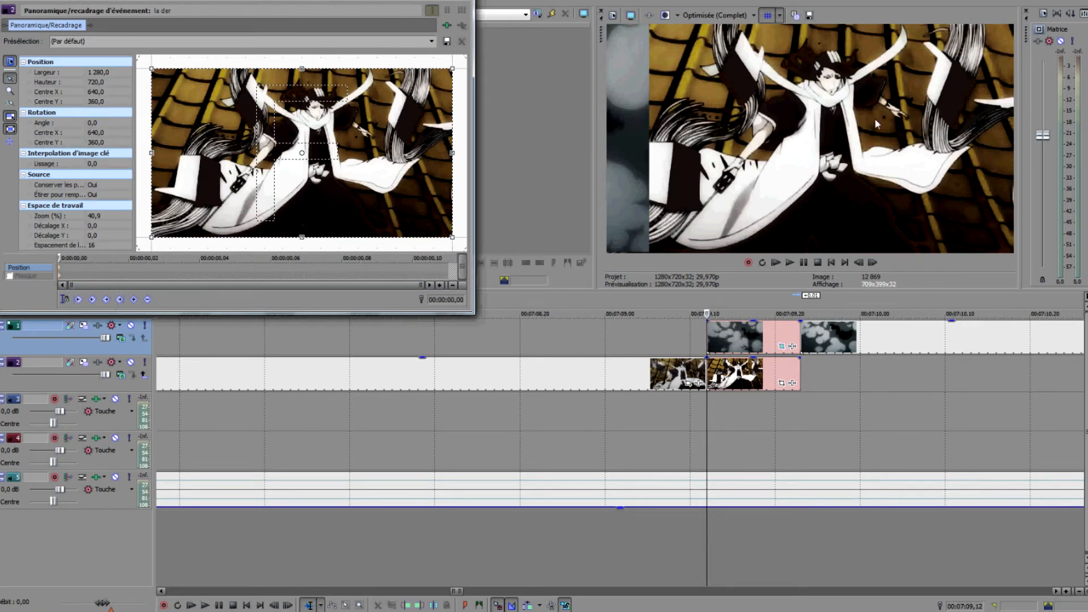
left_click_drag(256, 139, 199, 151)
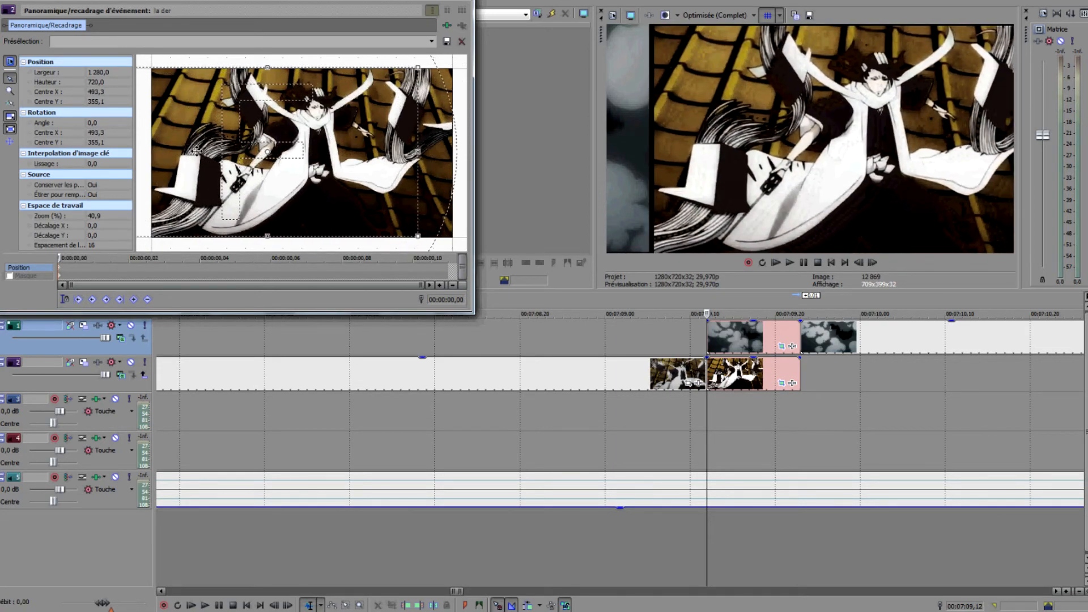
left_click_drag(199, 151, 200, 152)
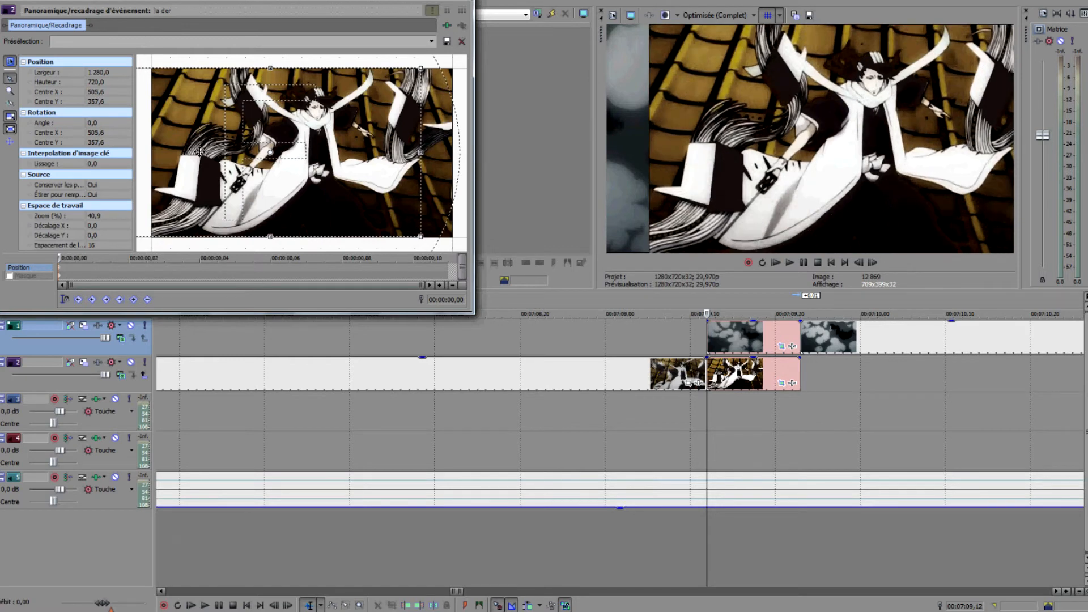
Add pan/crop keyframes at 00:00:00,02 with Centre X about 356, at 00:00:00,04 with about 139, and at 00:00:00,06 shifted further
left_click_drag(62, 258, 119, 258)
left_click_drag(272, 190, 248, 190)
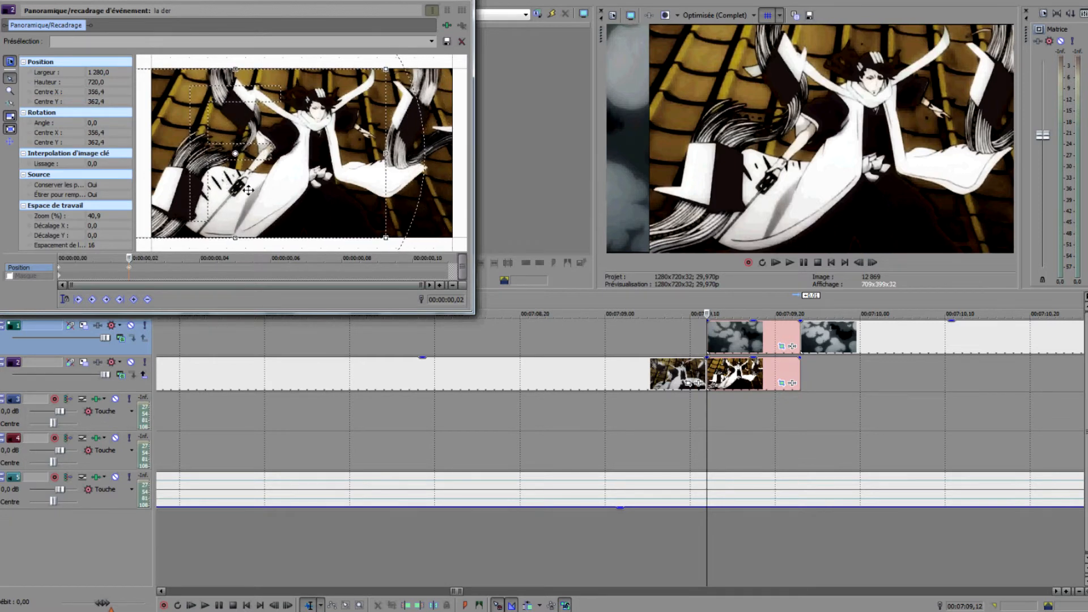
left_click_drag(135, 259, 200, 259)
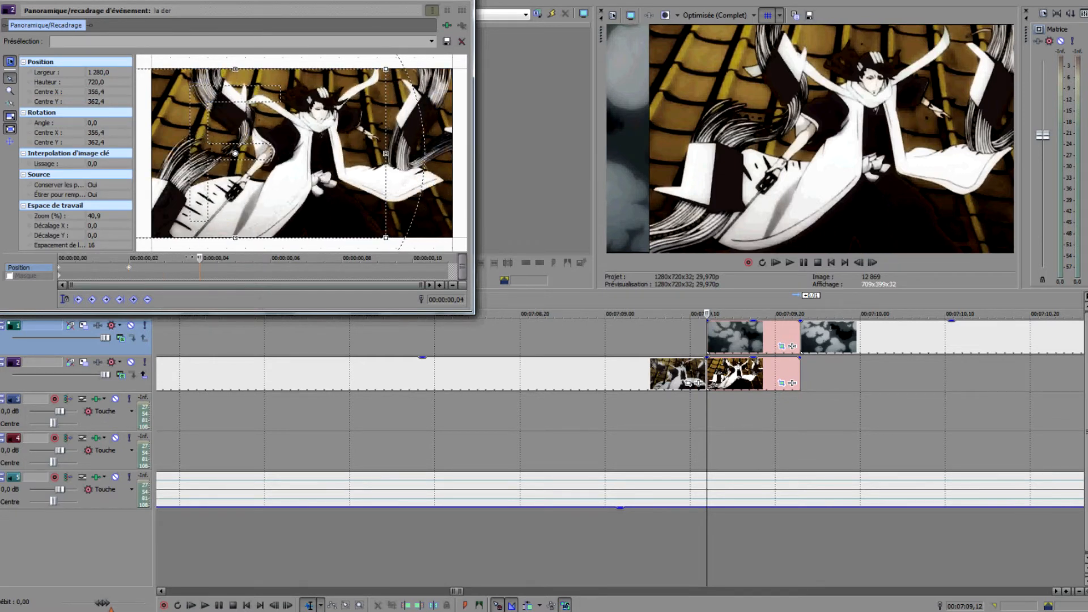
left_click_drag(354, 173, 301, 173)
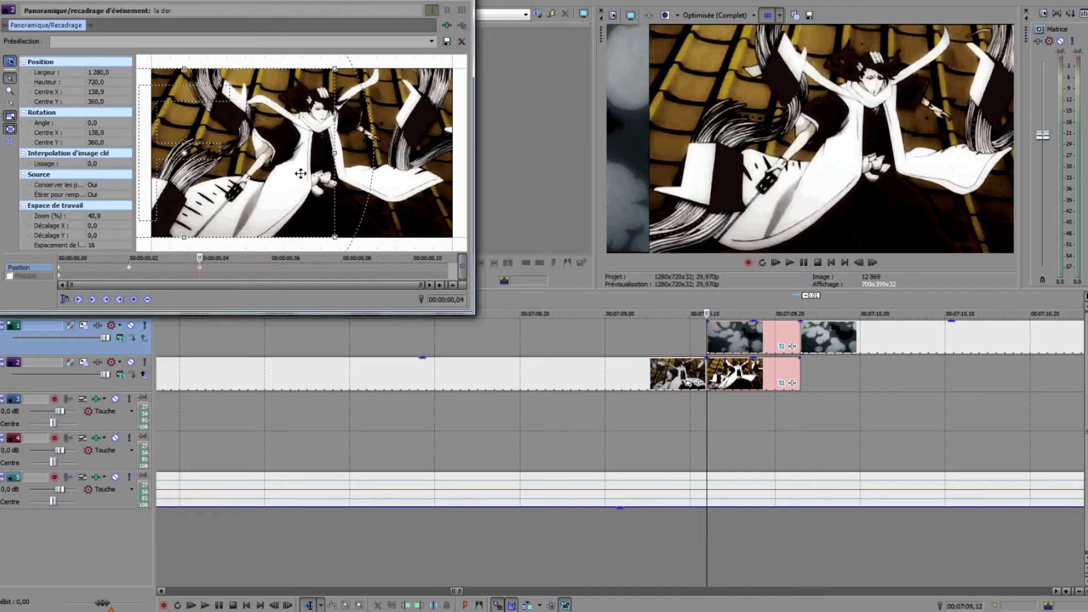
left_click_drag(204, 257, 271, 258)
left_click_drag(298, 190, 243, 190)
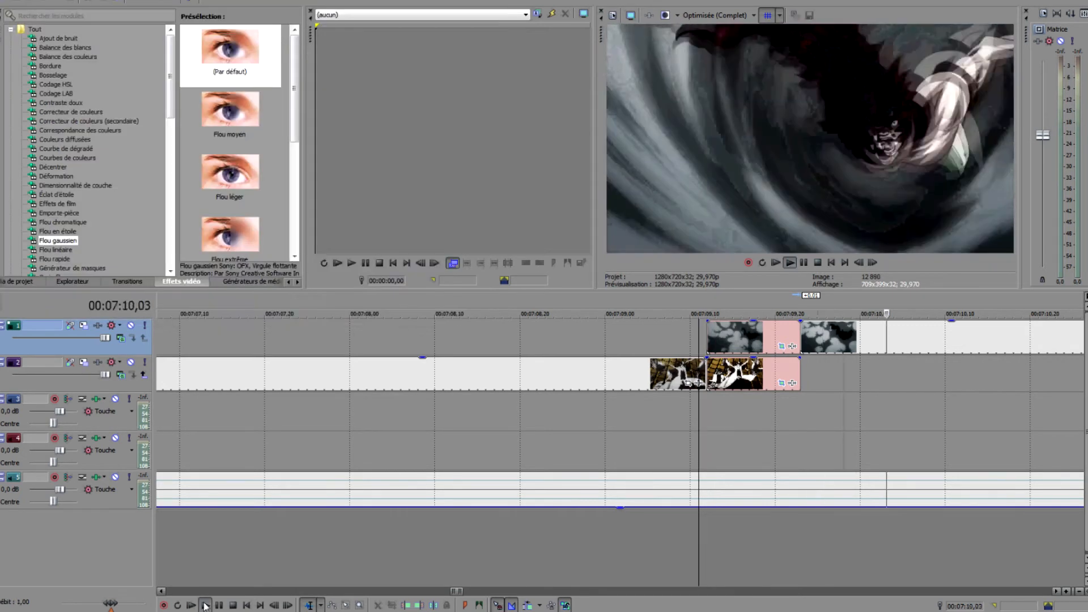
Play back the transition between the two short segments and inspect it at 00:07:09,18
left_click(205, 605)
left_click_drag(641, 413, 688, 403)
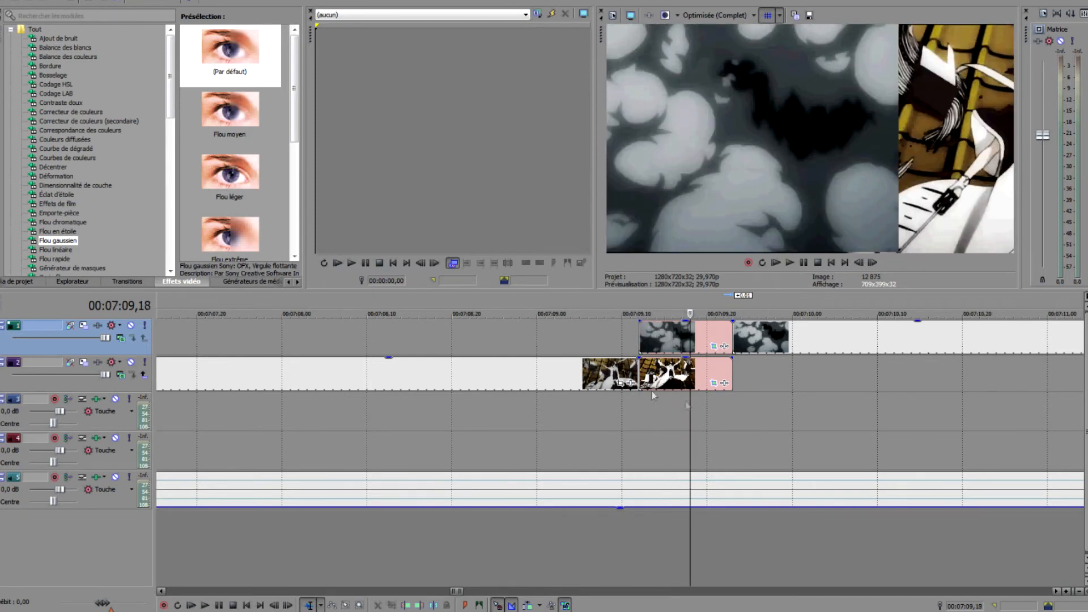
Add the default Flou gaussien to the short track 1 segment, with vertical range 0,0000 and horizontal range about 0,2313
left_click(60, 243)
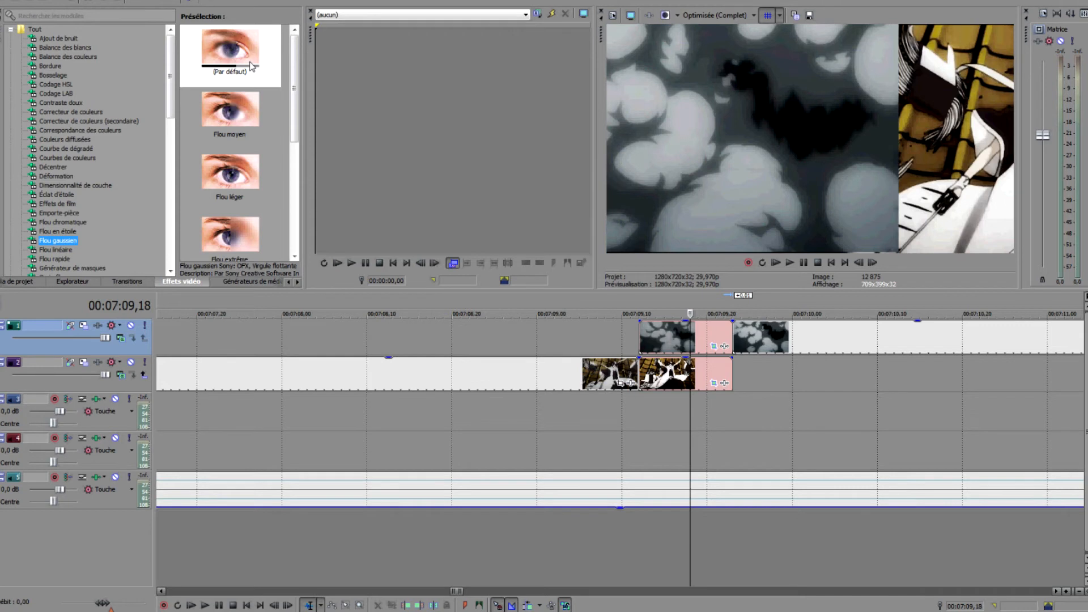
left_click_drag(249, 62, 648, 342)
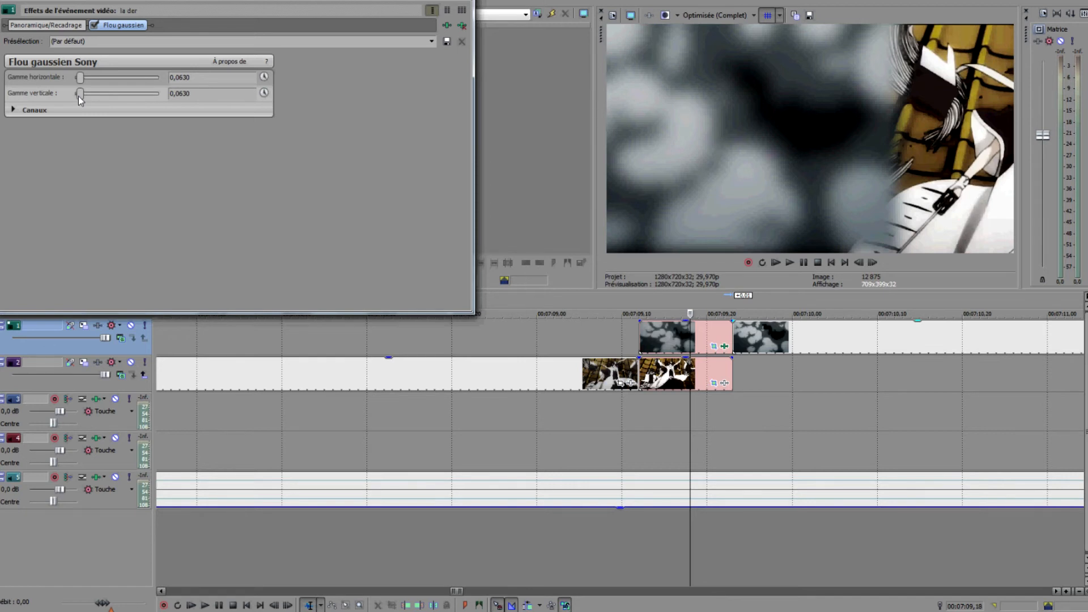
left_click_drag(79, 98, 69, 99)
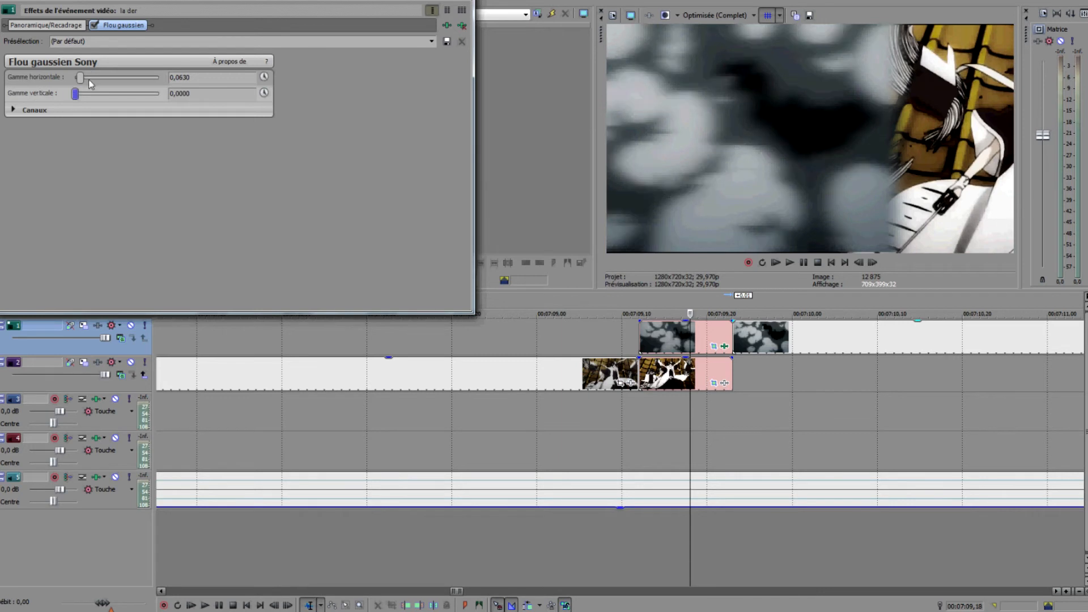
left_click_drag(81, 77, 97, 78)
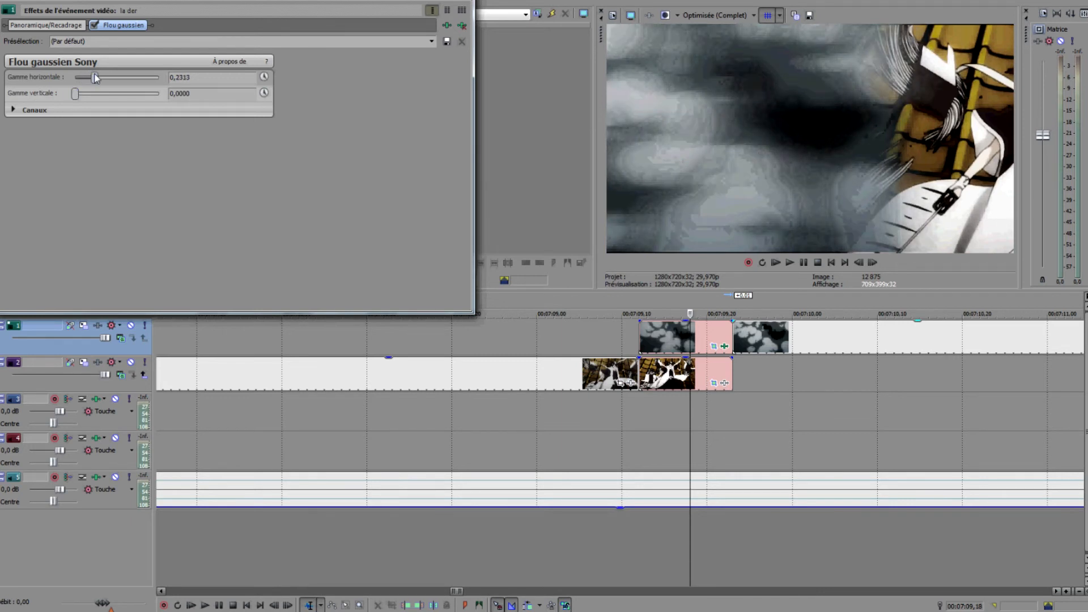
Add the default Flou gaussien to the short track 2 segment, with vertical range 0,0000 and horizontal range about 0,2585
left_click(470, 1)
left_click(714, 383)
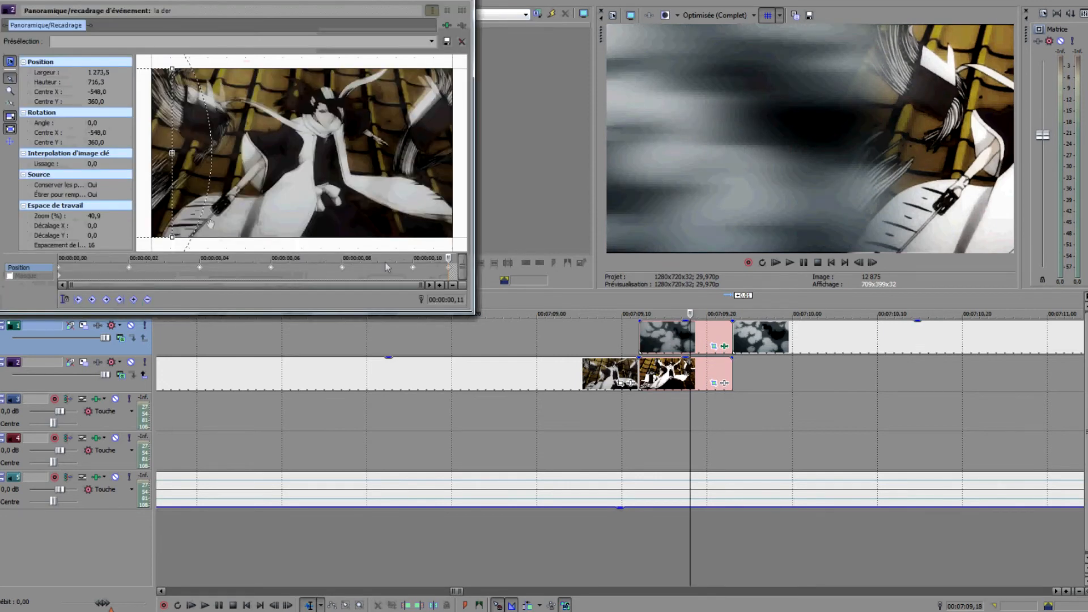
left_click(466, 1)
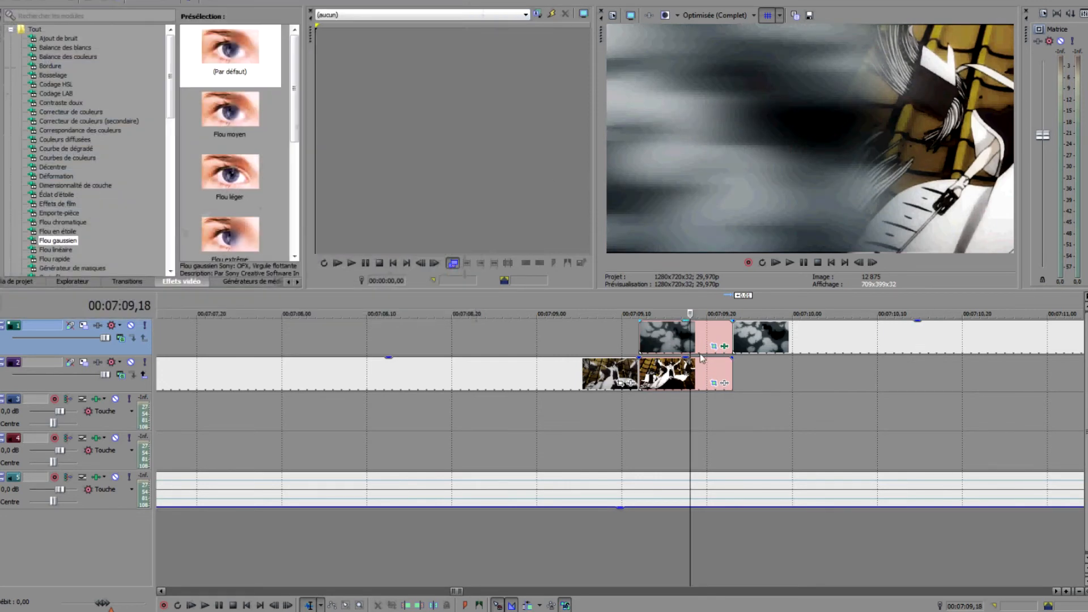
left_click_drag(231, 55, 699, 371)
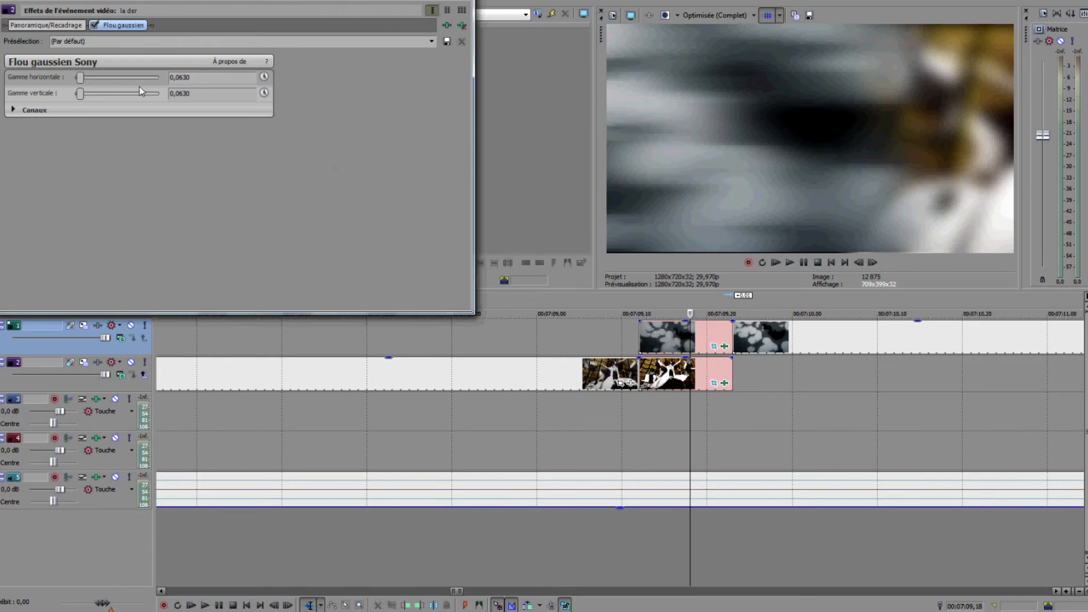
left_click_drag(79, 97, 97, 75)
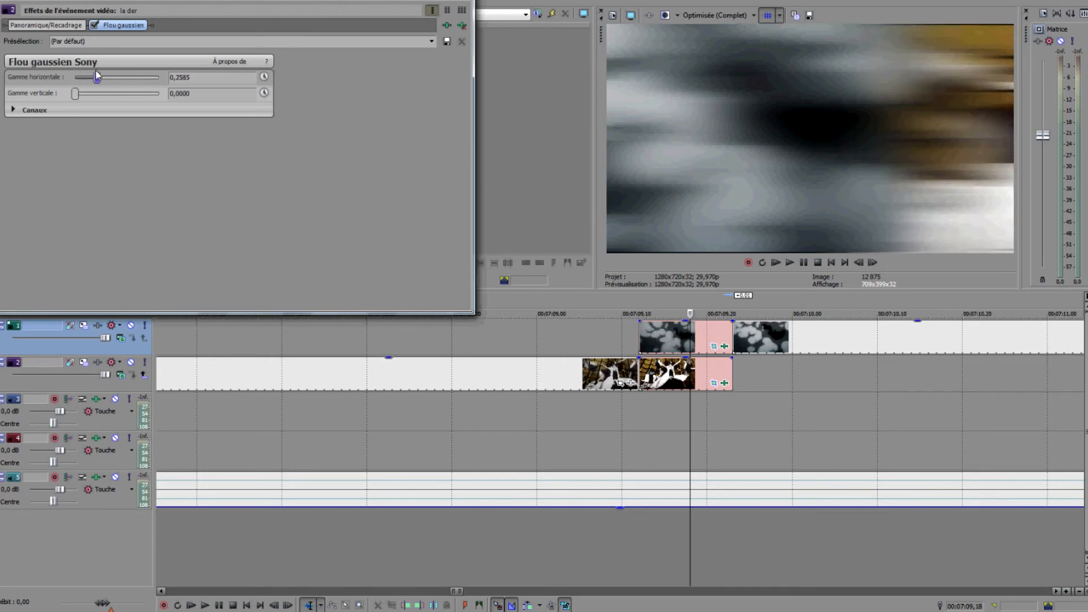
left_click(465, 1)
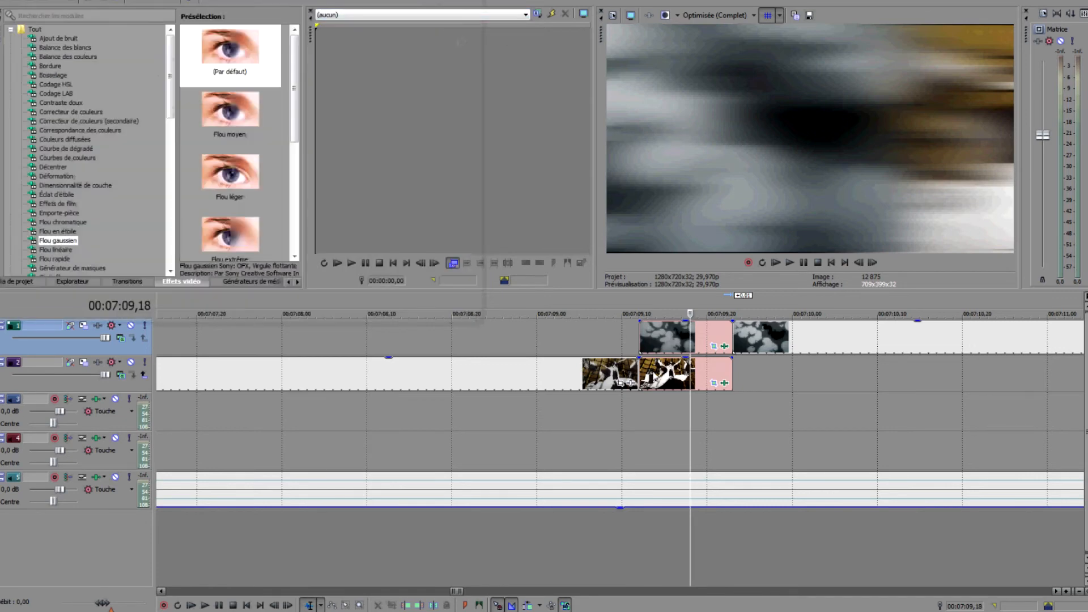
Play back the blurred transition between the two tracks from 00:07:09,00
left_click(605, 344)
left_click_drag(605, 400, 821, 382)
left_click(539, 426)
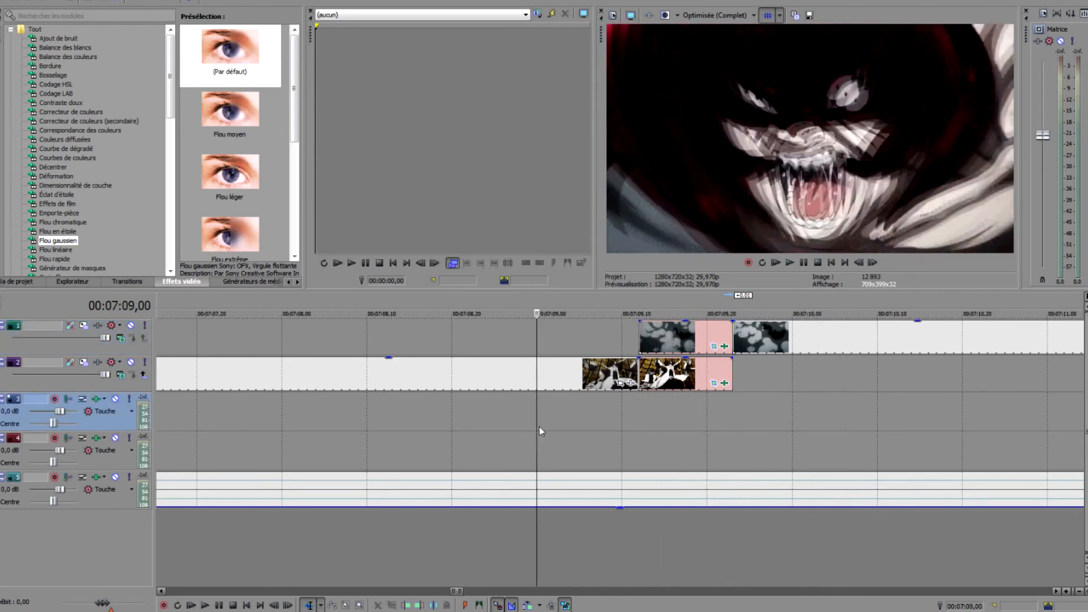
left_click(204, 605)
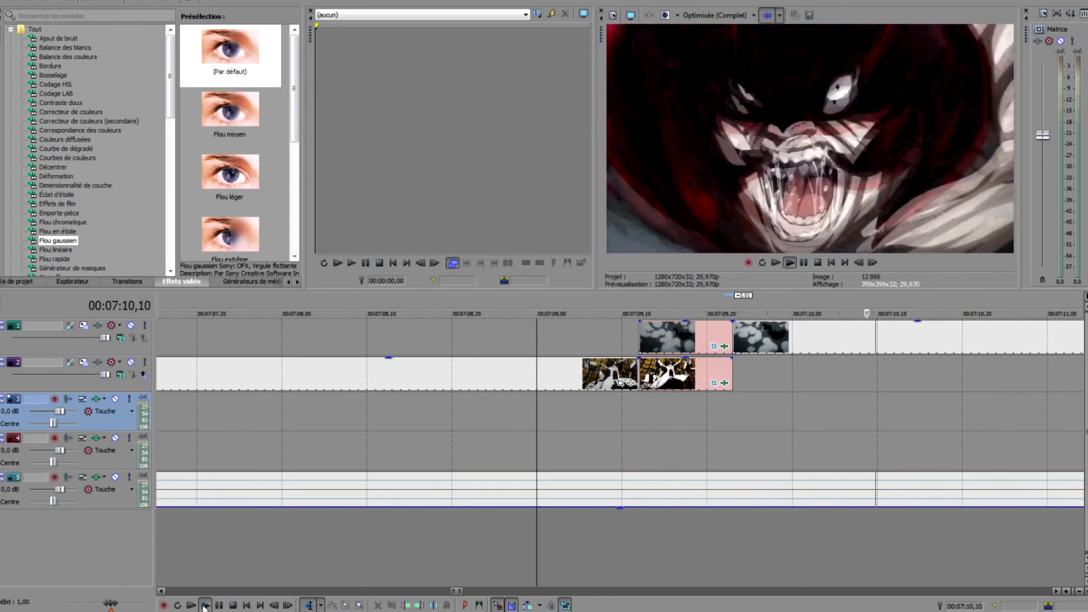
left_click(204, 605)
Time-compress the short segments on tracks 1 and 2 by two frames, shortening them from their ends
left_click_drag(731, 337, 714, 373)
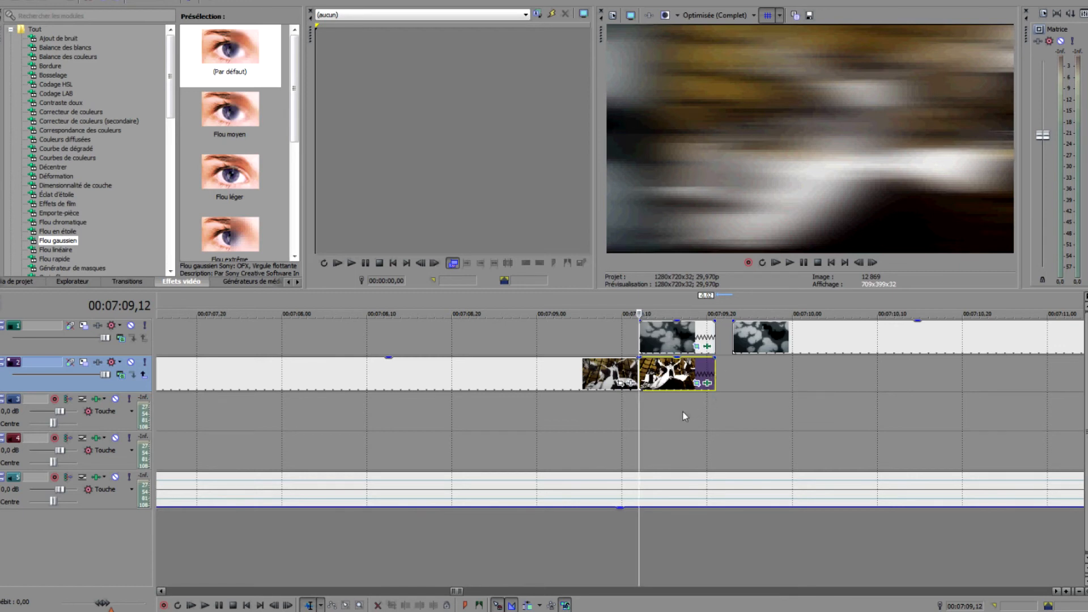
scroll(681, 417, "down", 5)
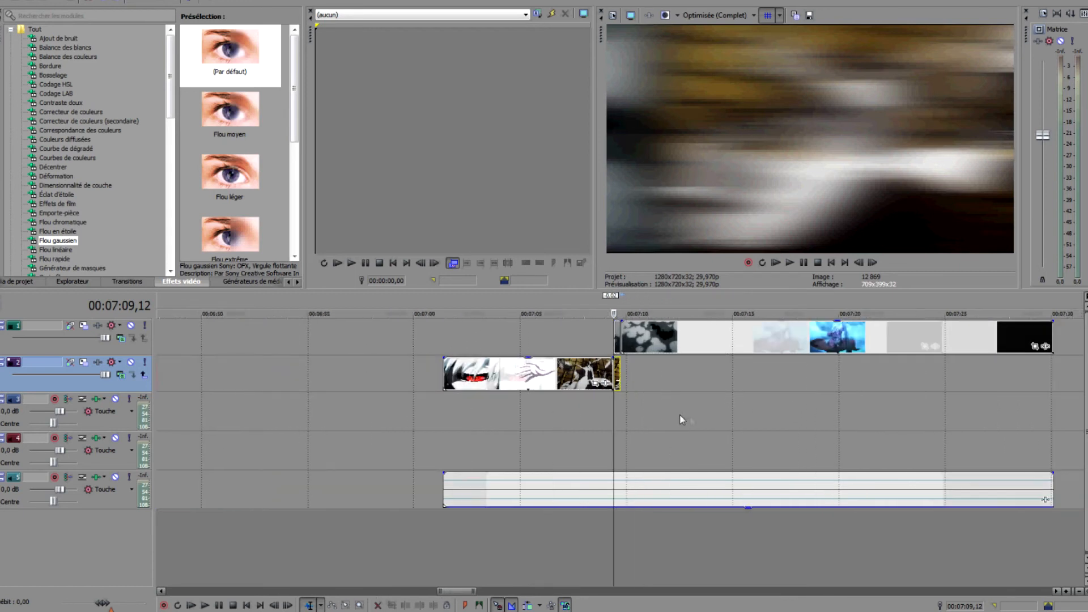
scroll(680, 416, "down", 1)
Move the long track 1 clip earlier by two frames so it starts directly after the shortened segments
left_click(941, 489)
scroll(739, 369, "up", 4)
scroll(601, 373, "down", 4)
left_click(309, 339)
scroll(323, 358, "up", 2)
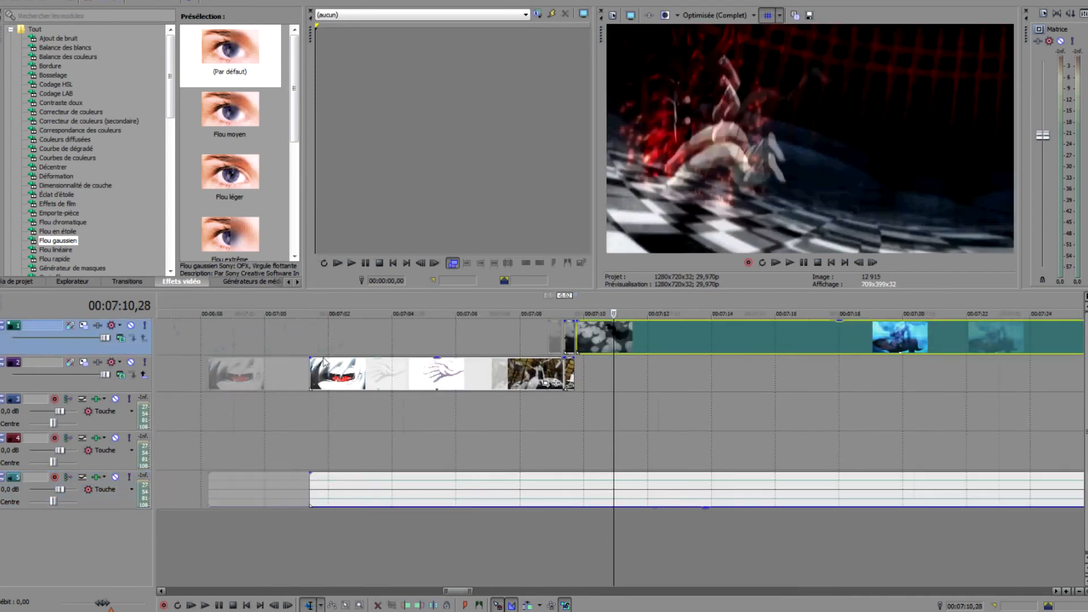
scroll(329, 364, "up", 3)
scroll(405, 390, "down", 4)
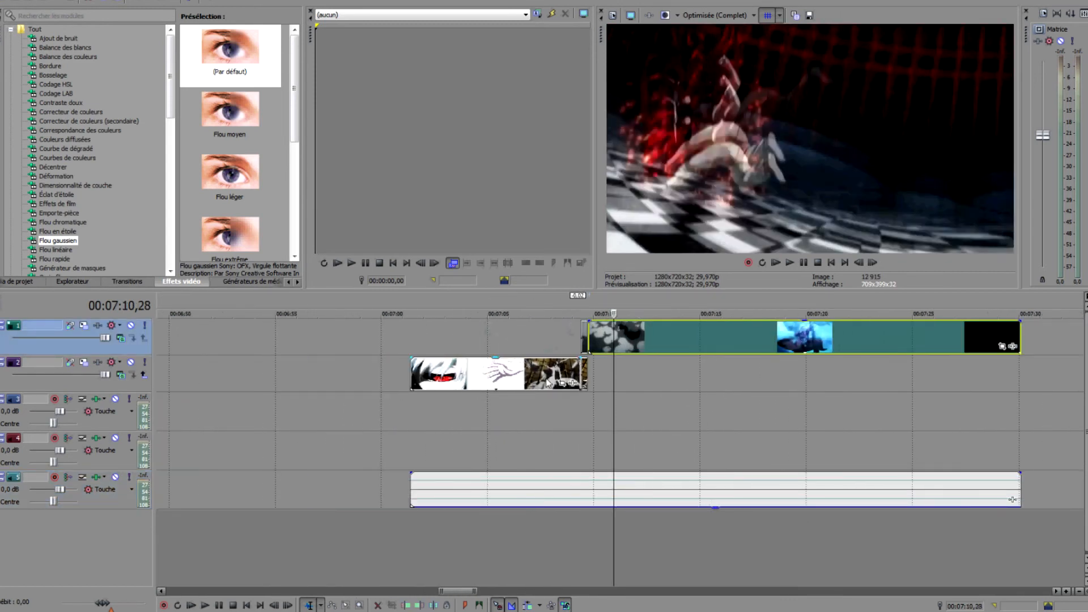
scroll(526, 391, "up", 4)
scroll(498, 394, "up", 1)
scroll(495, 389, "up", 1)
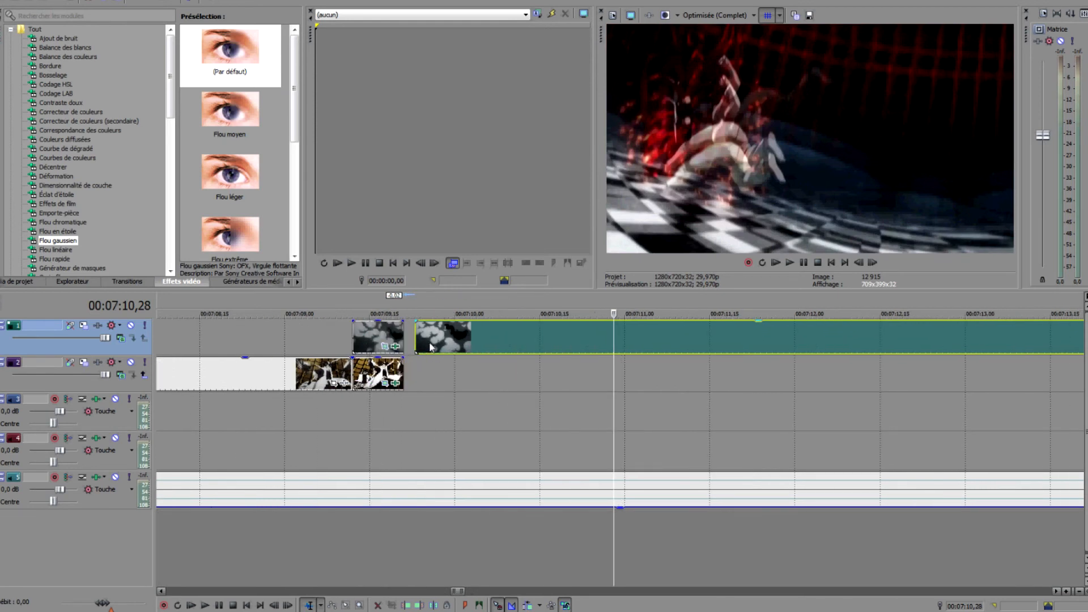
left_click_drag(431, 347, 412, 345)
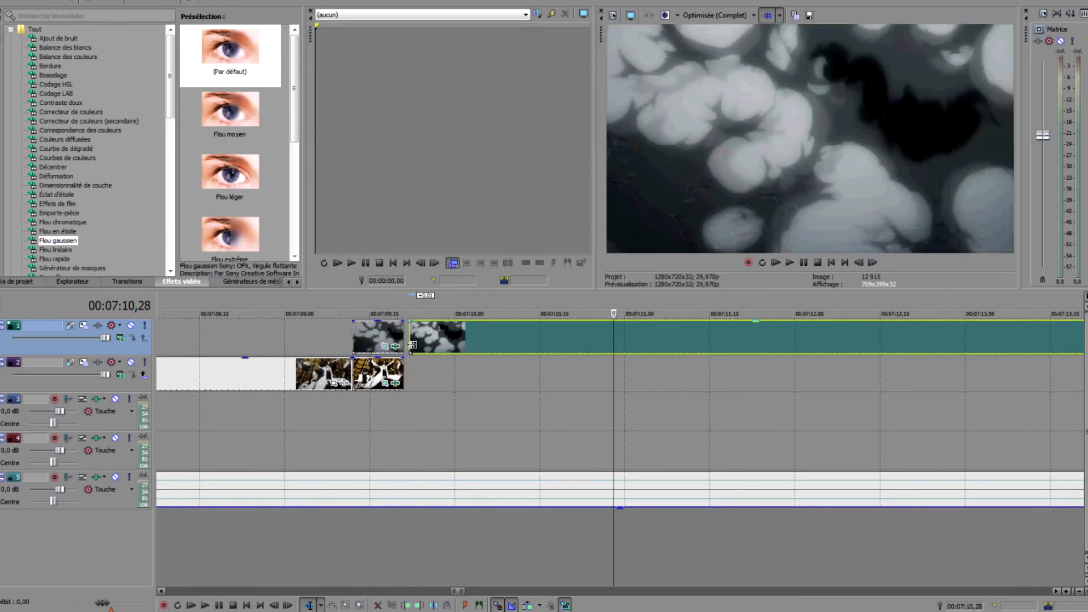
Check the join between the shortened segments and the following clip, playing the transition from 00:07:09,11
left_click(282, 459)
scroll(373, 433, "up", 1)
scroll(359, 424, "up", 1)
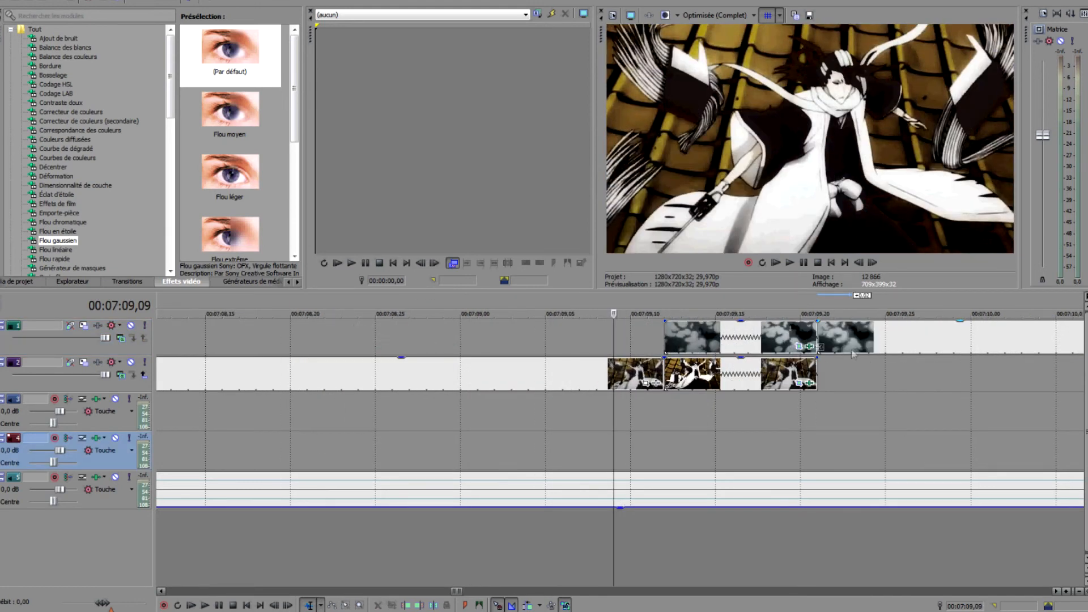
scroll(854, 354, "down", 3)
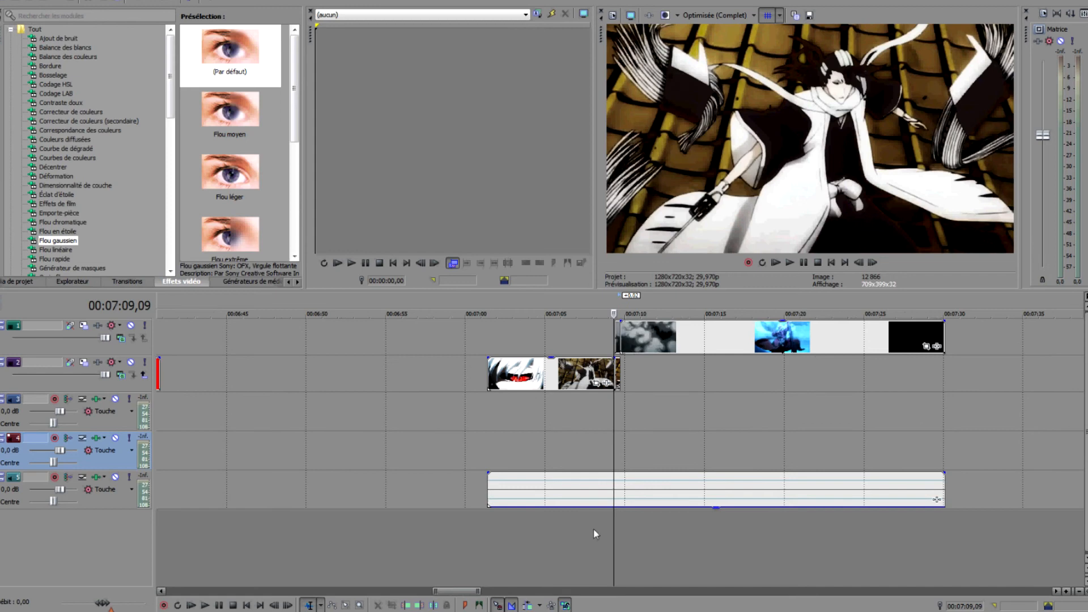
scroll(621, 407, "up", 3)
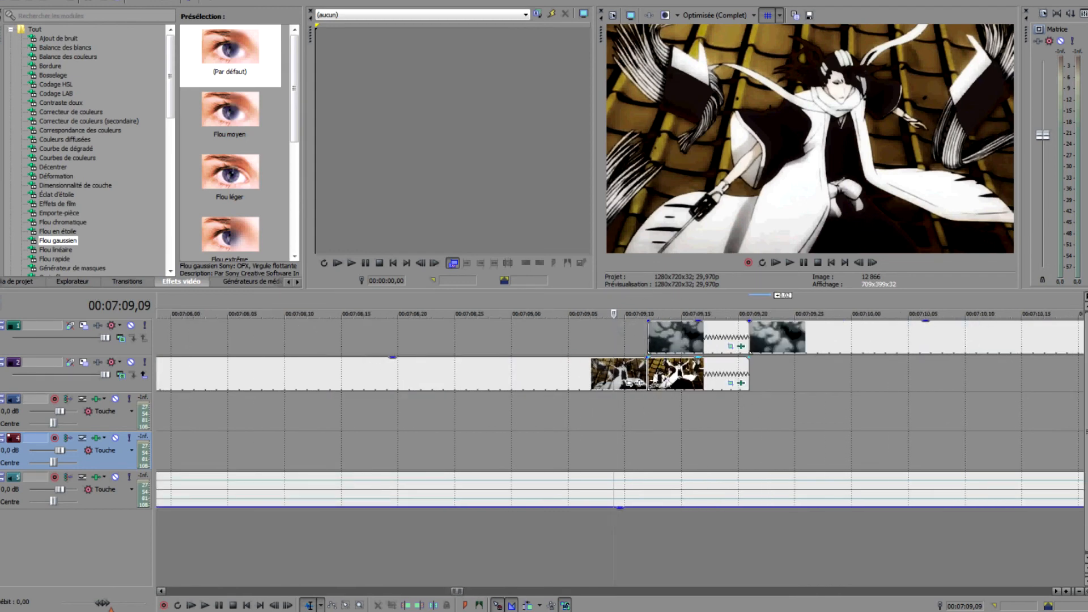
scroll(599, 396, "up", 3)
left_click(575, 422)
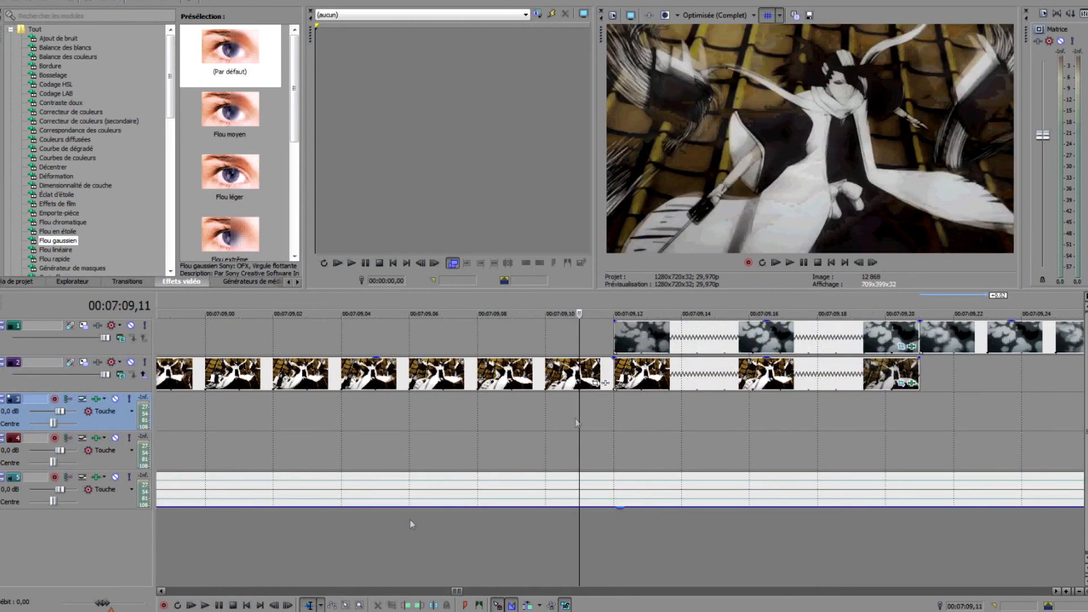
left_click(206, 605)
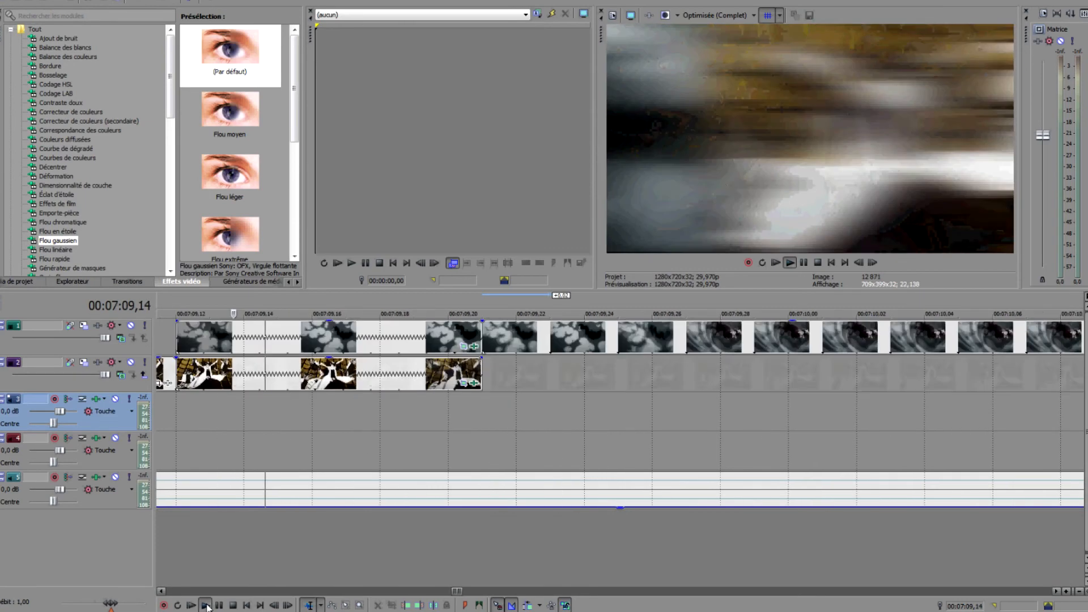
Replay the finished transition in the wider timeline view, starting from 00:07:09,04 and again from 00:07:09,08
scroll(415, 514, "down", 5)
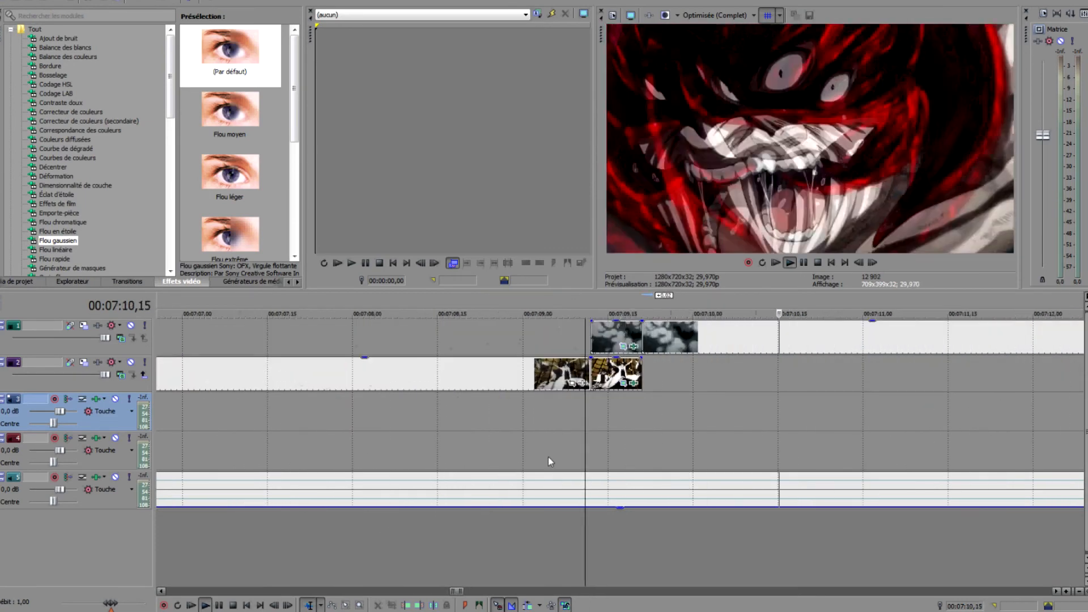
scroll(468, 424, "down", 3)
left_click(518, 397)
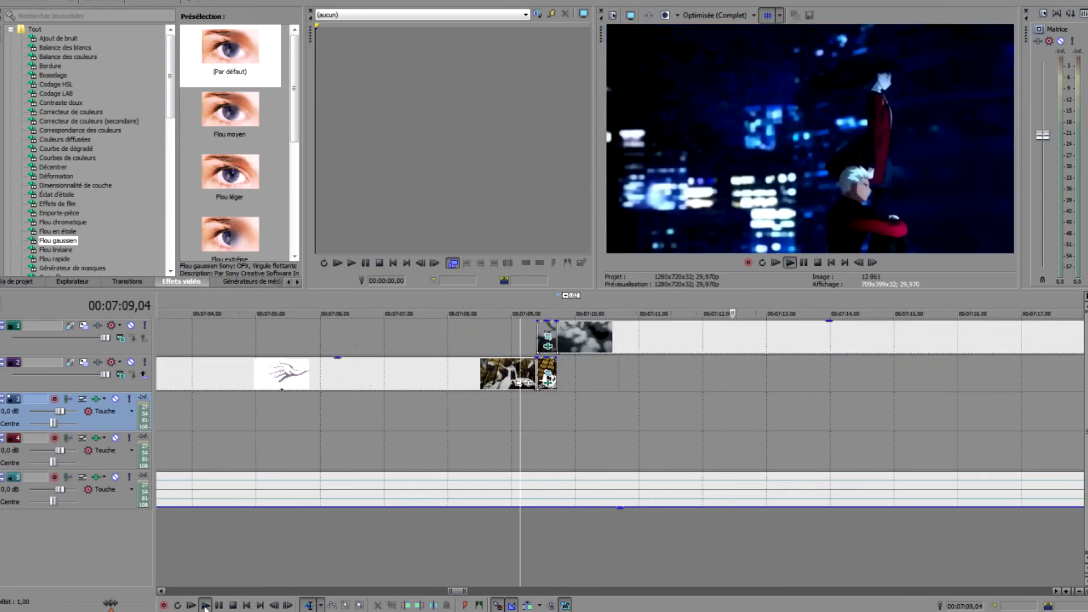
left_click(205, 605)
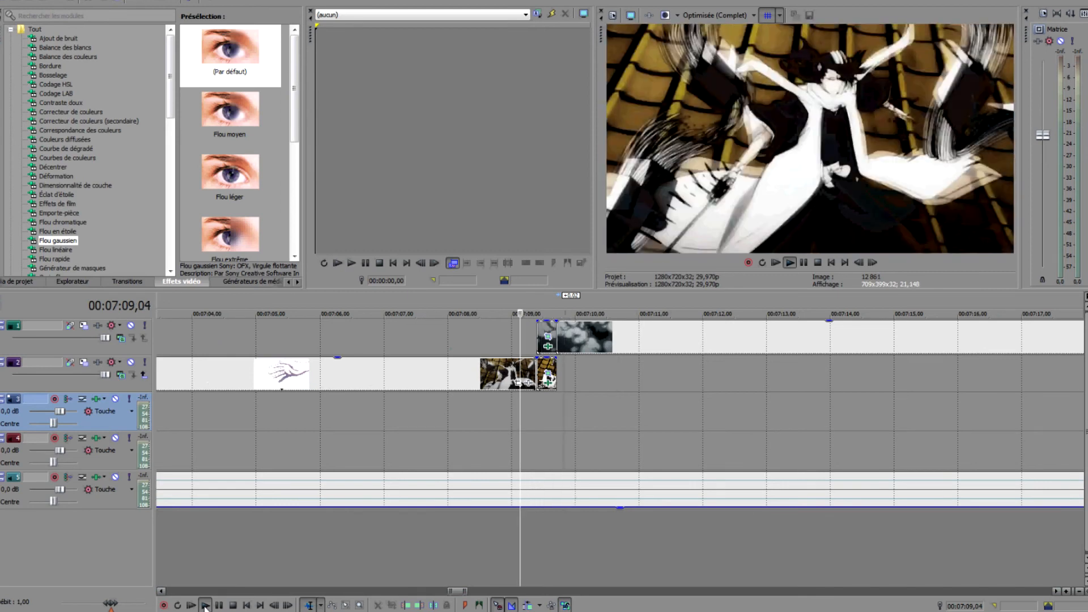
left_click(529, 413)
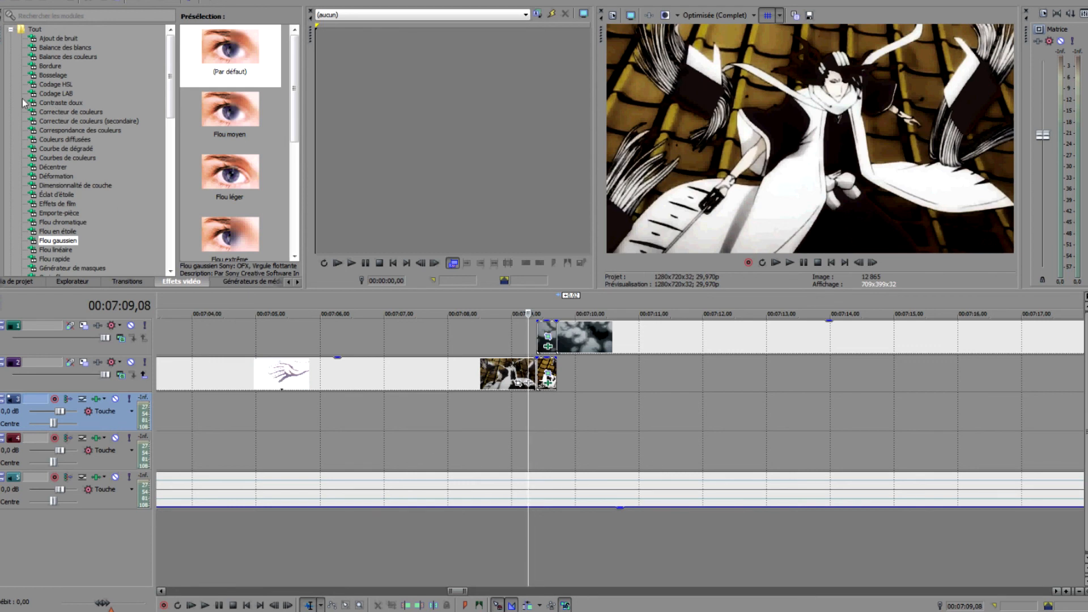
left_click(208, 604)
key("space")
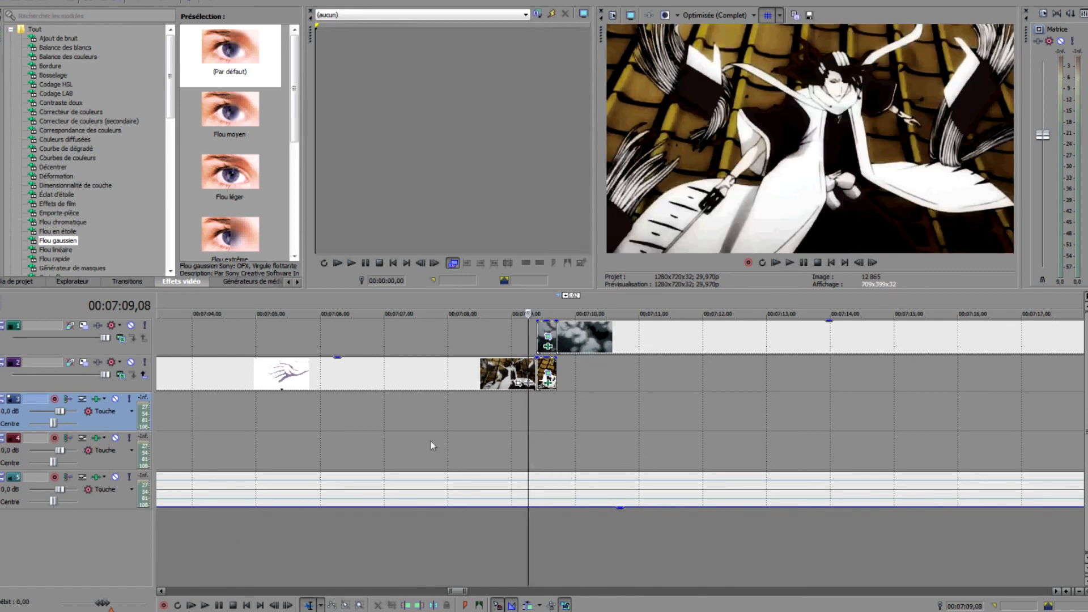